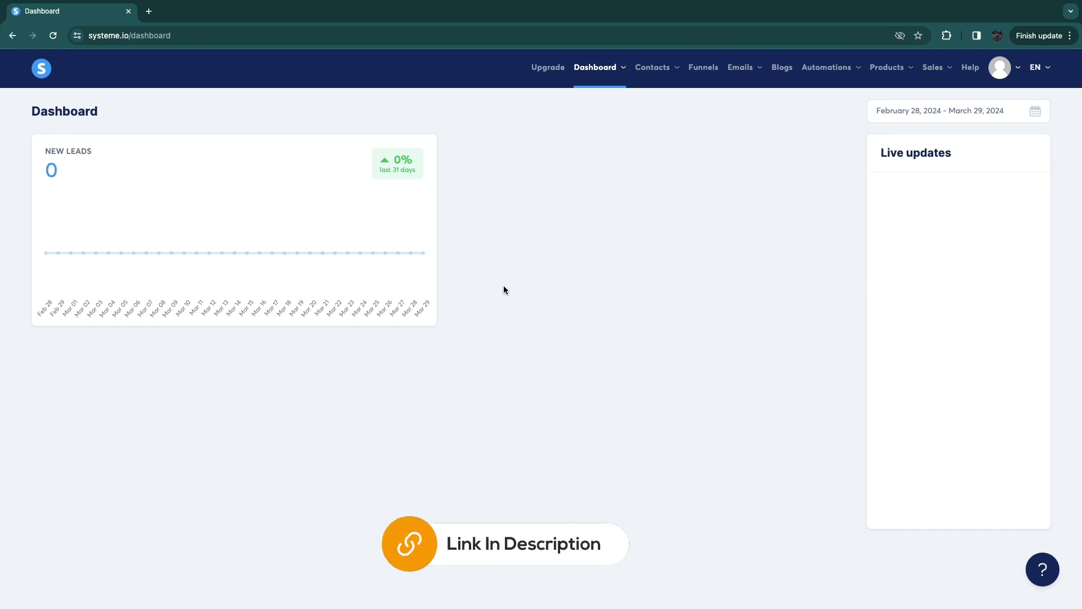
- Review the subscription plan comparison, then return to the main dashboard
click(556, 72)
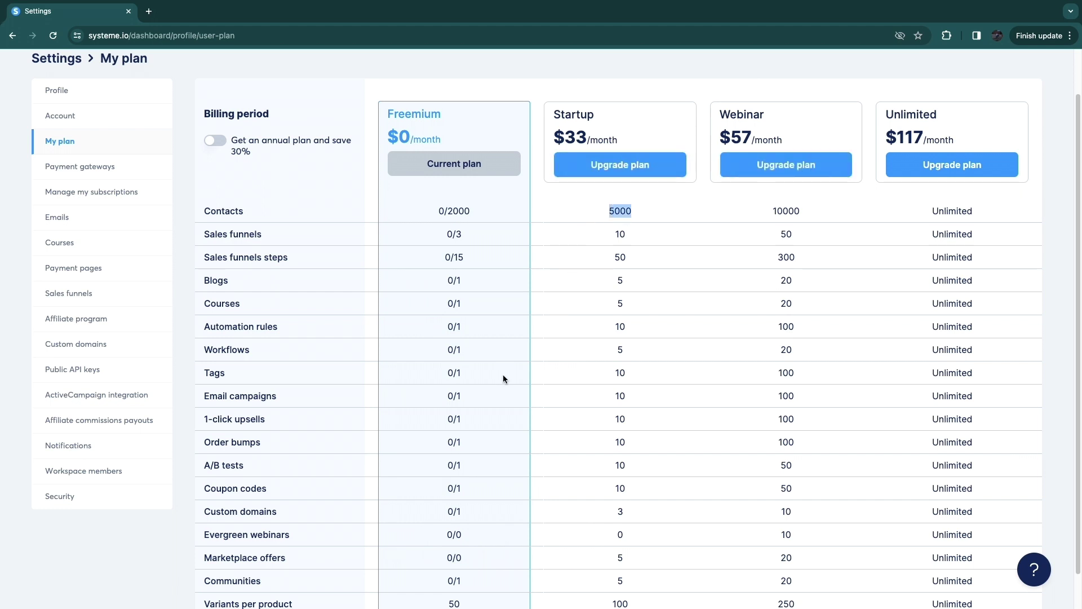
scroll(666, 577, down, 2)
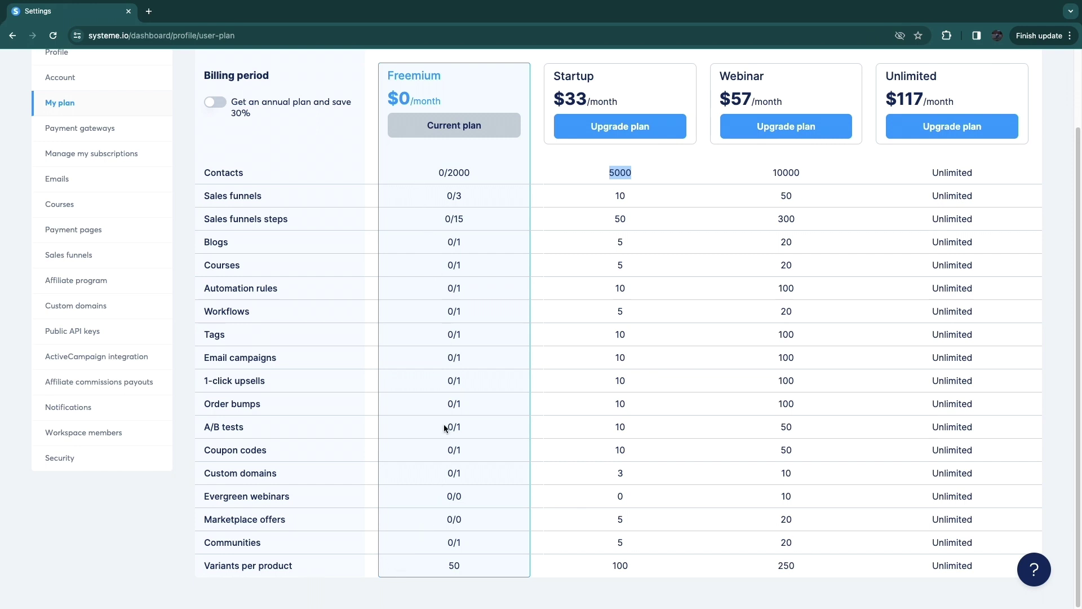
scroll(445, 494, up, 2)
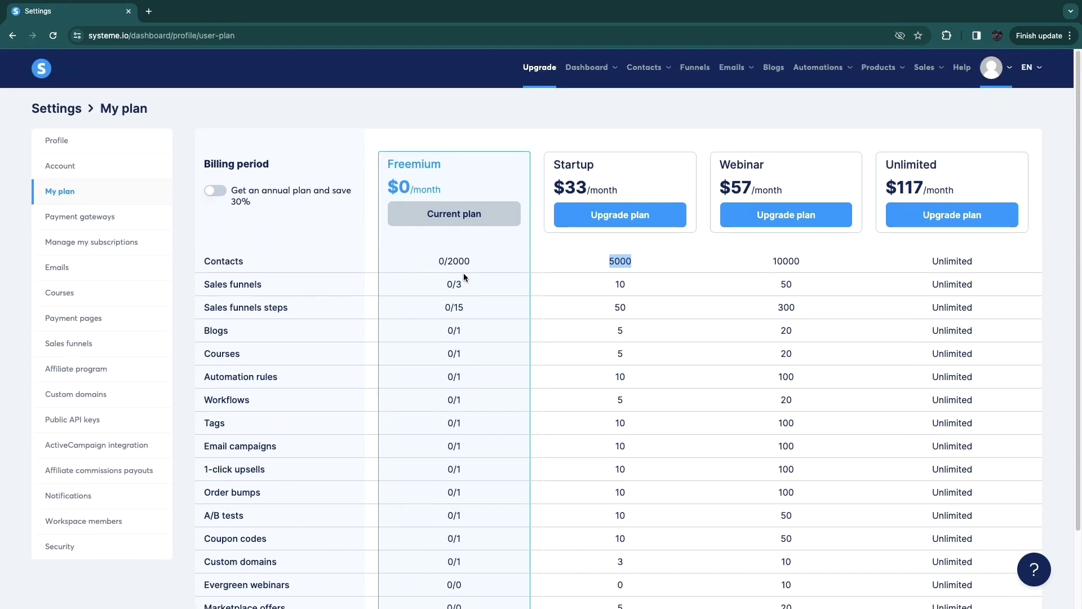
drag(438, 259, 478, 252)
click(526, 139)
mouse_move(585, 71)
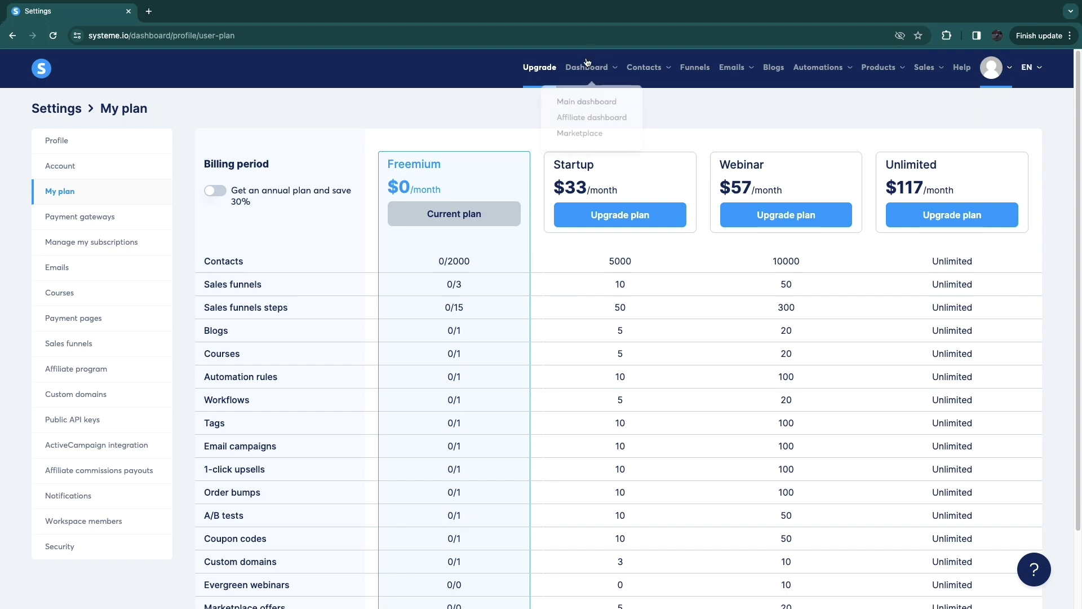
click(585, 102)
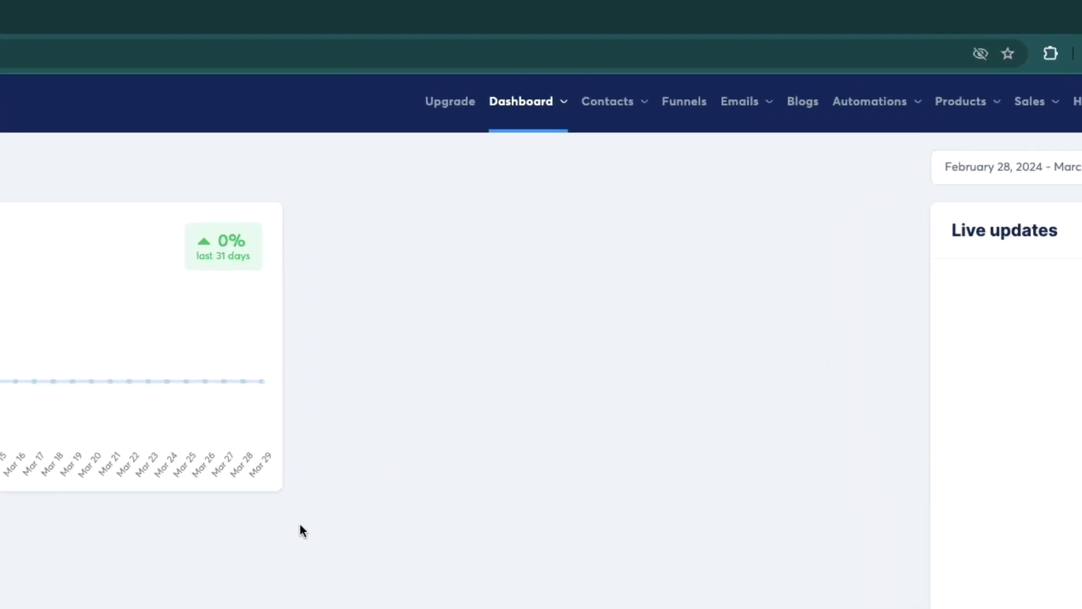
- Create and save a funnel named 'landing page' with the Build an audience goal
click(689, 110)
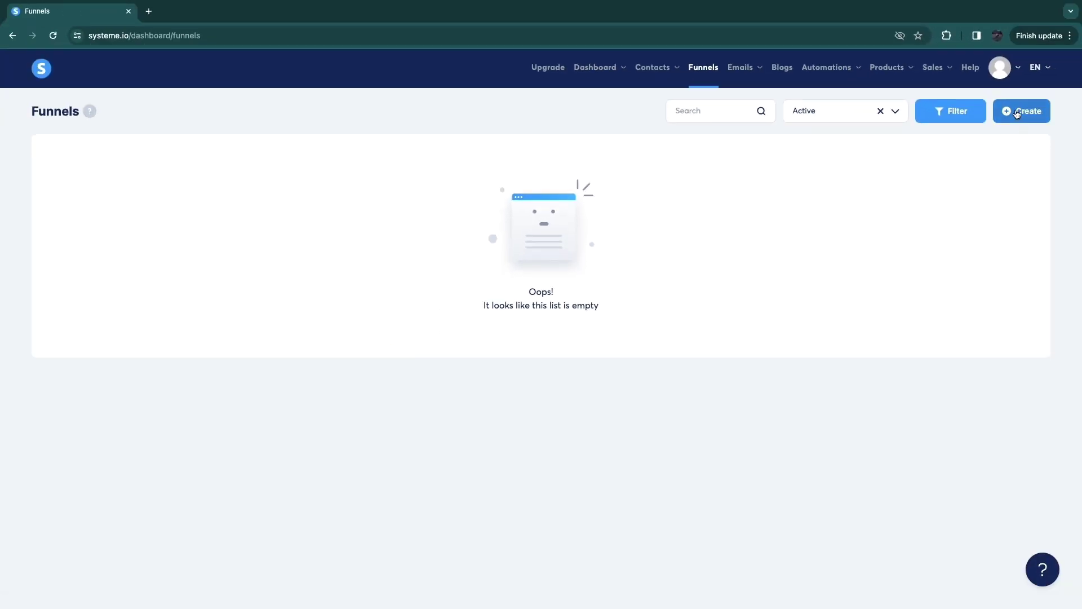
click(1024, 111)
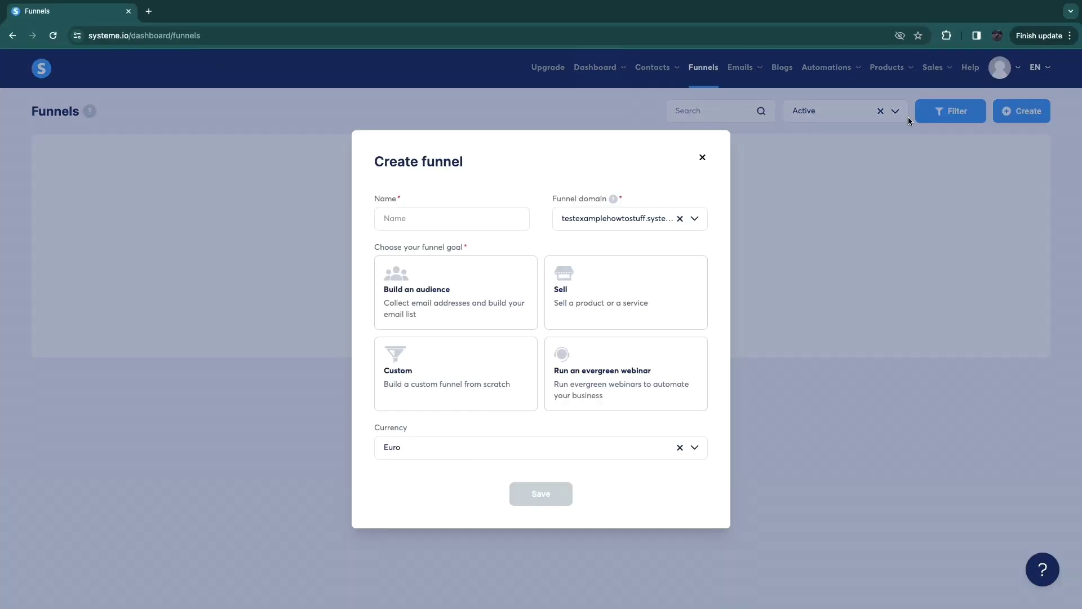
click(416, 218)
text(landing page)
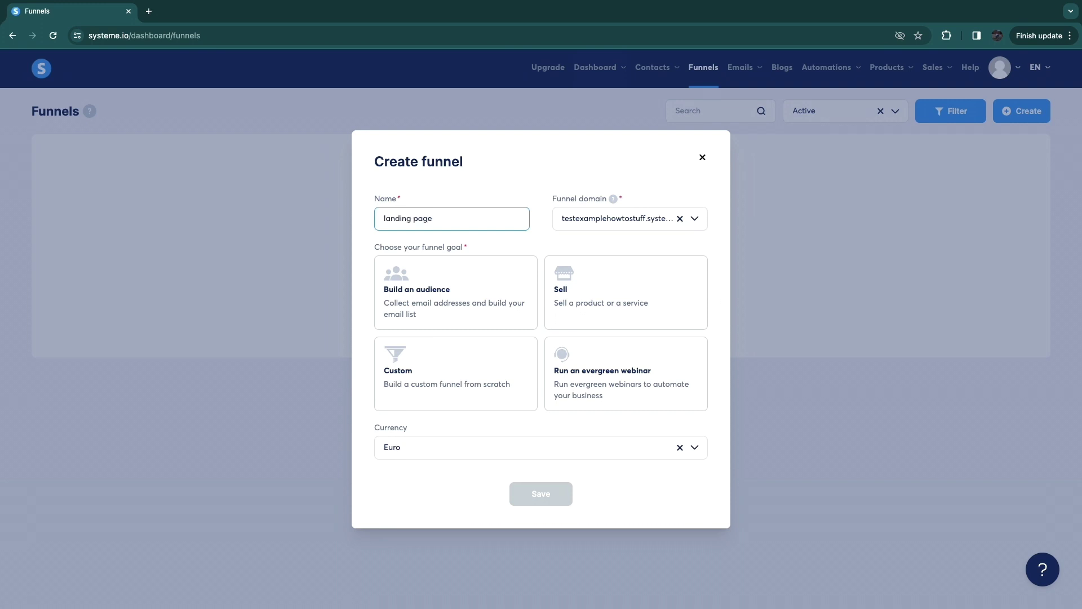
click(426, 208)
drag(376, 246, 474, 251)
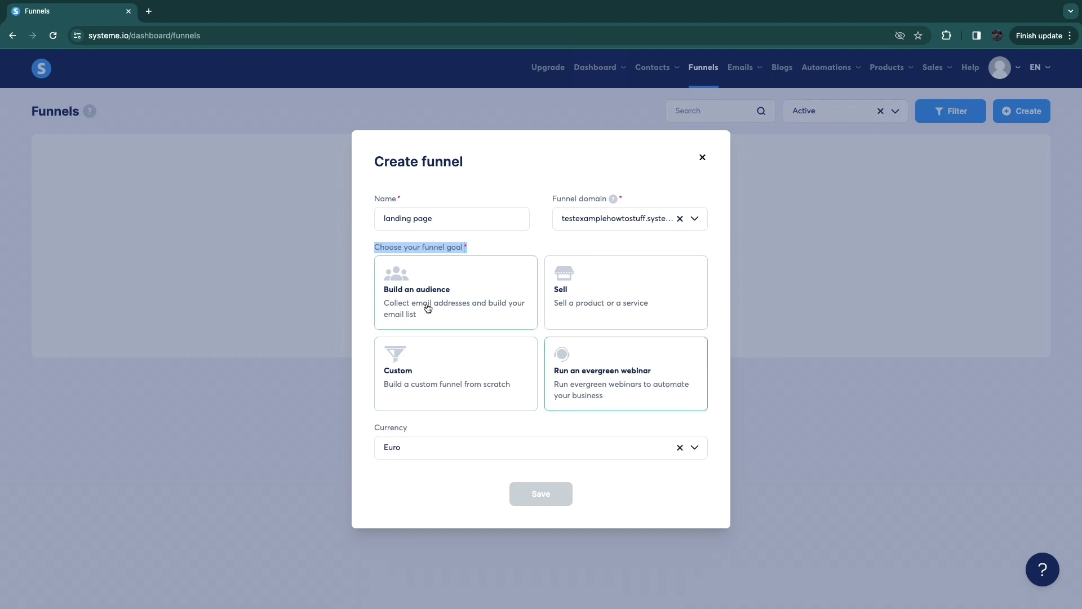
click(465, 314)
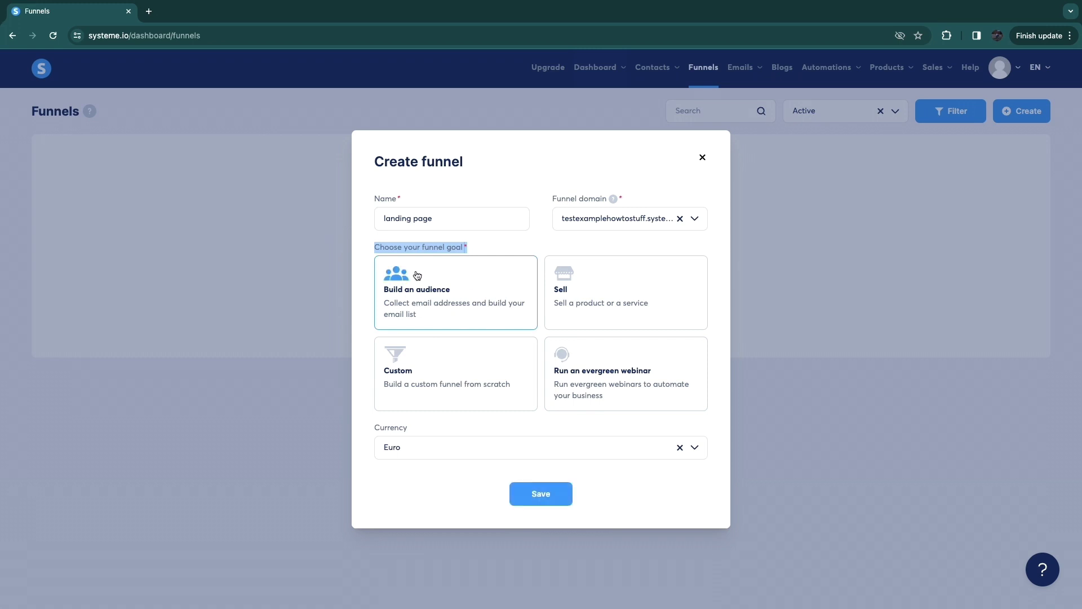
click(368, 279)
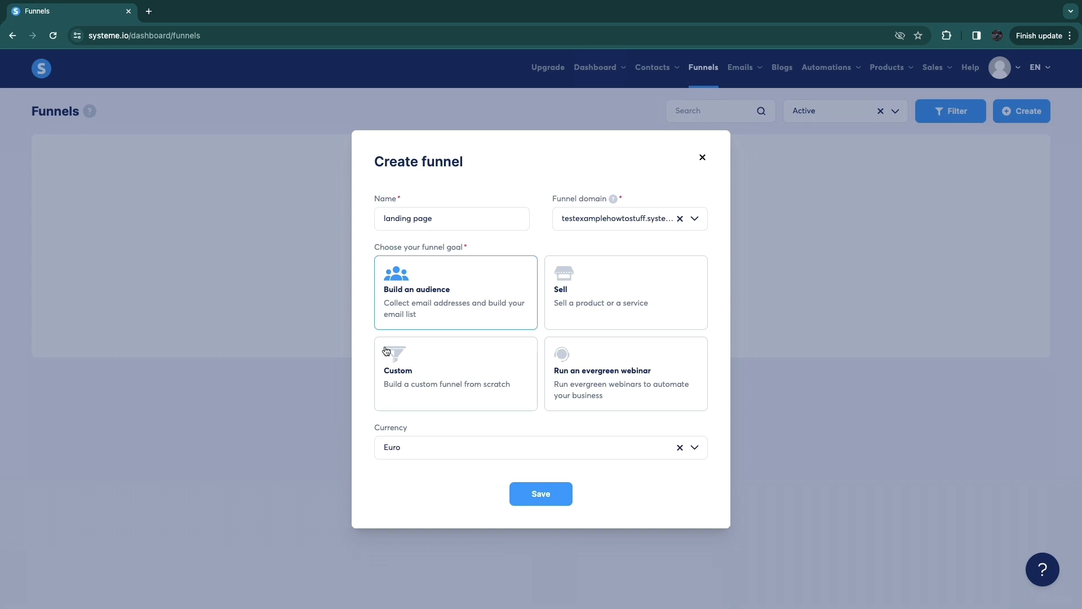
click(542, 495)
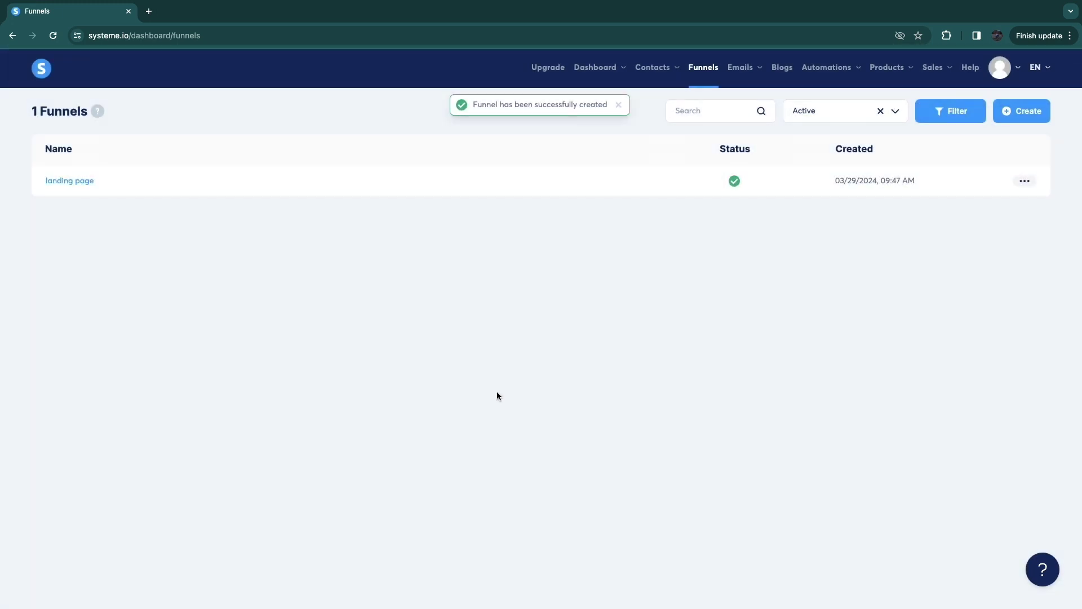
- Open the 'landing page' funnel and browse its Step configuration template gallery
drag(477, 105, 585, 115)
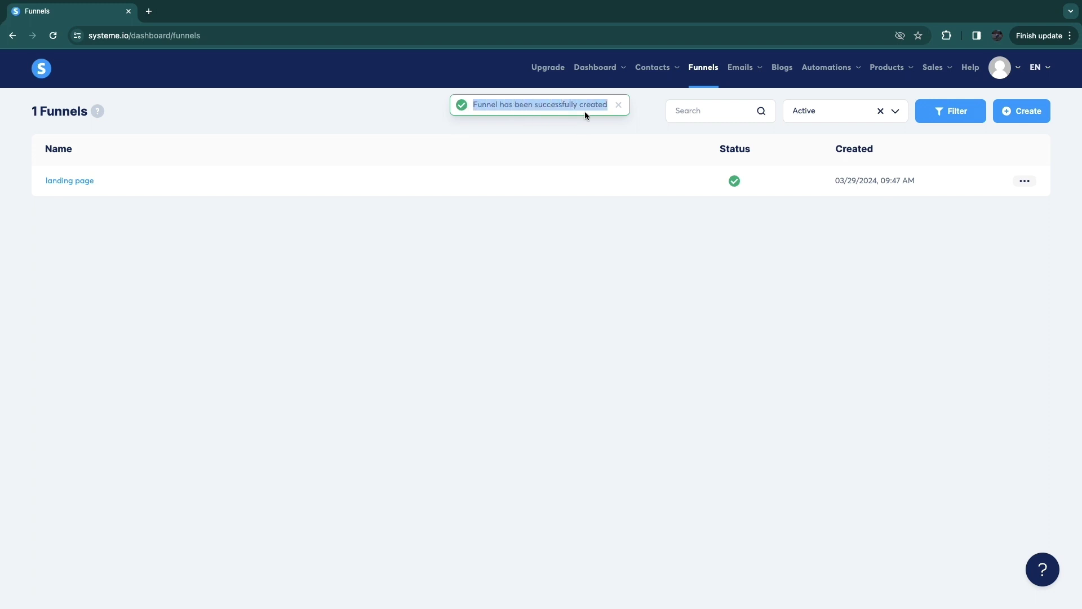
click(582, 150)
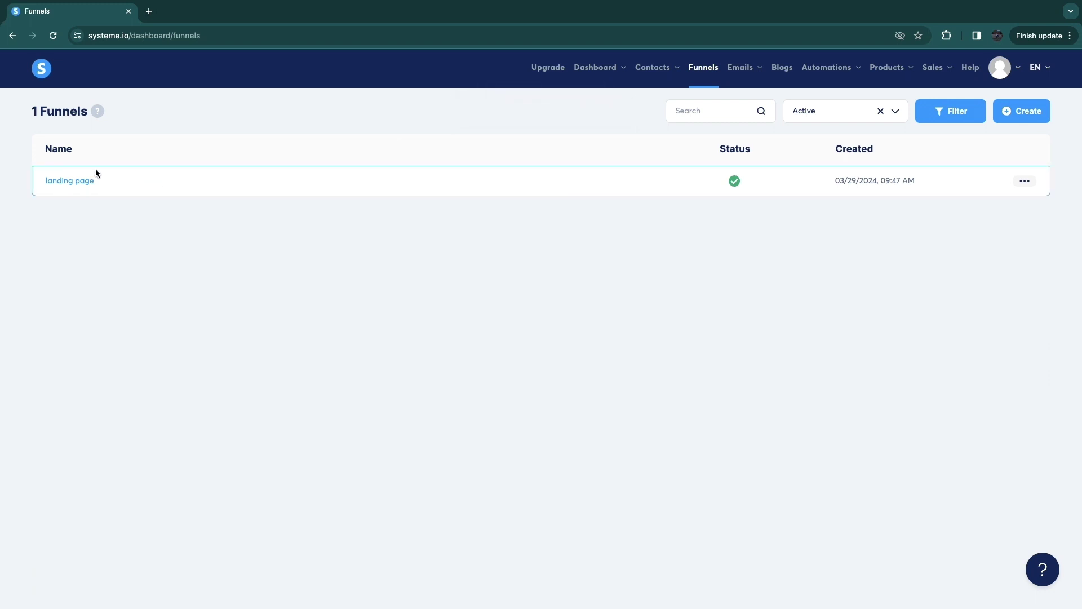
click(75, 180)
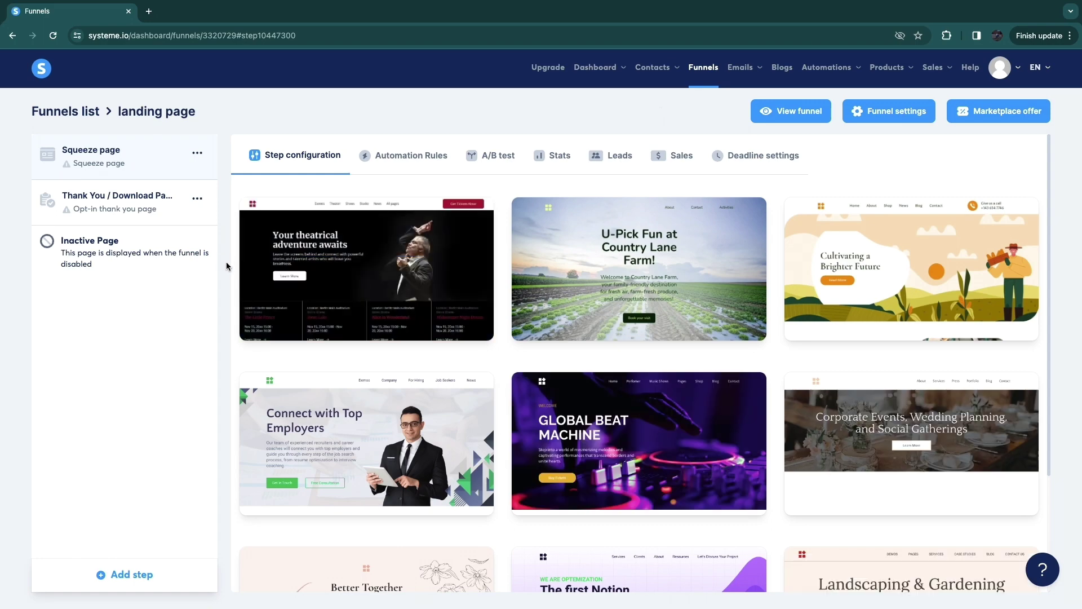
scroll(508, 347, down, 3)
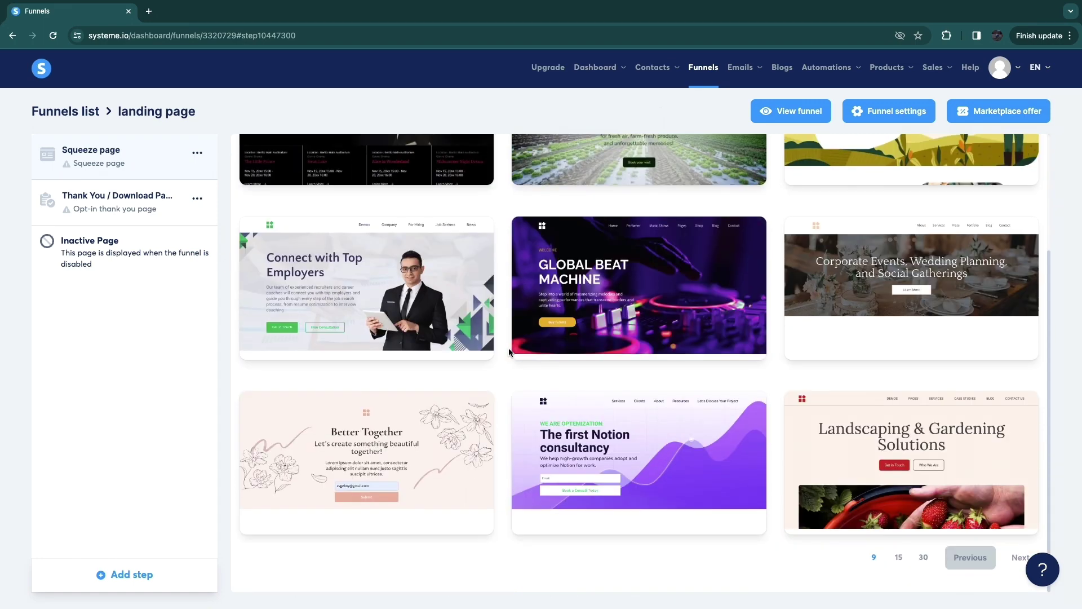
scroll(498, 343, up, 3)
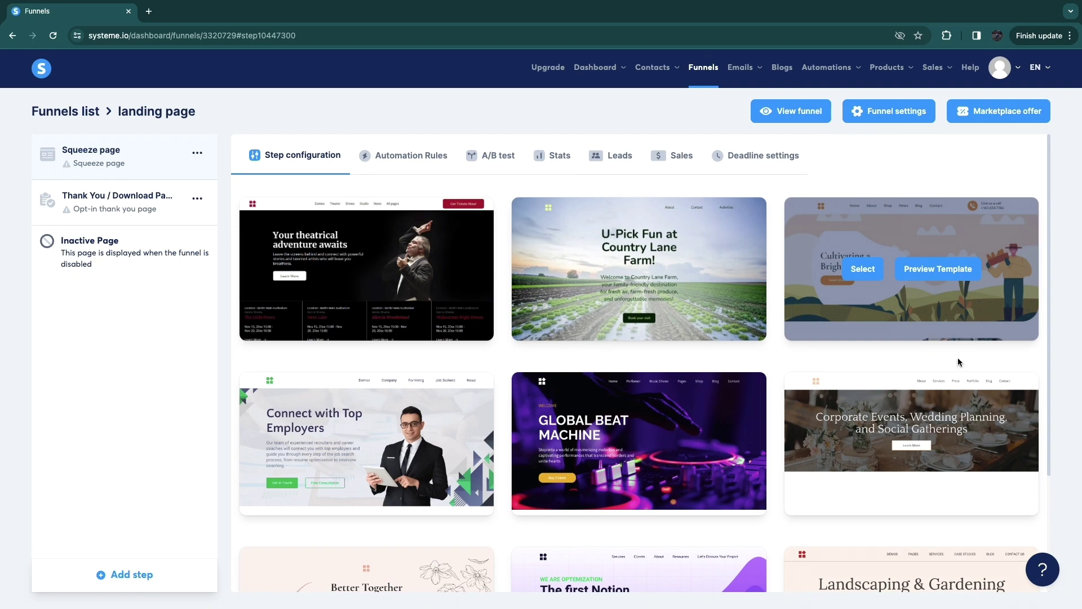
scroll(604, 379, down, 3)
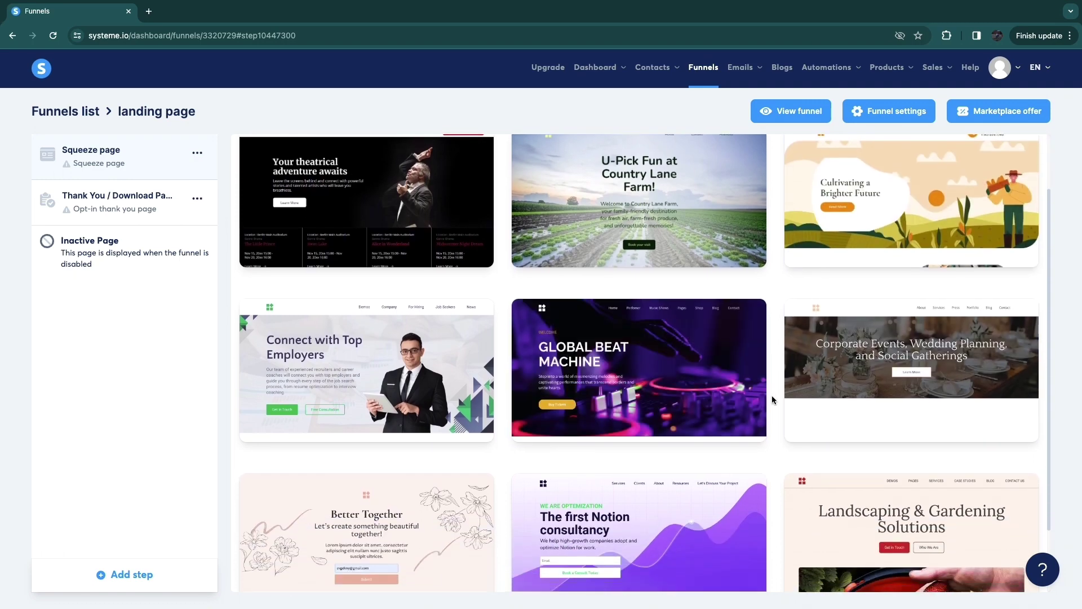
scroll(592, 468, up, 3)
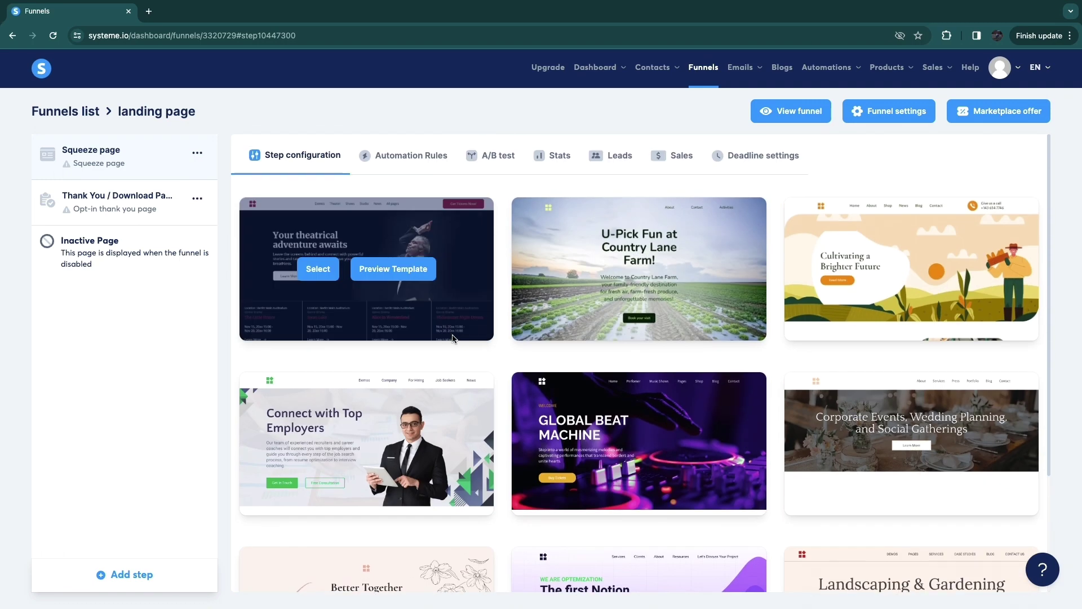
scroll(533, 404, down, 6)
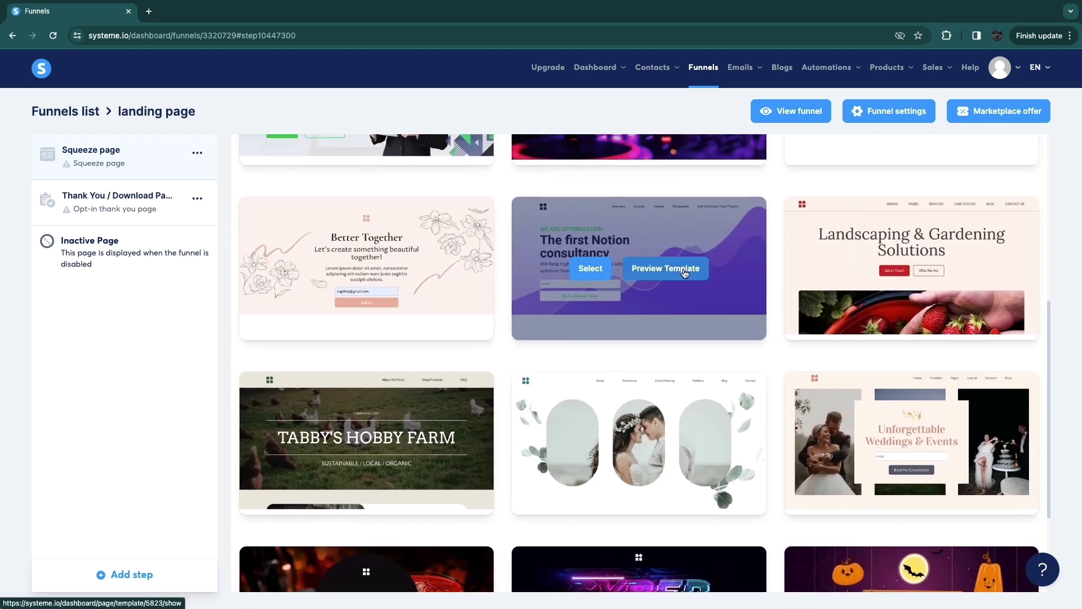
- Apply the Notion consultancy template and rename the step from 'Squeeze page' to 'page'
click(591, 269)
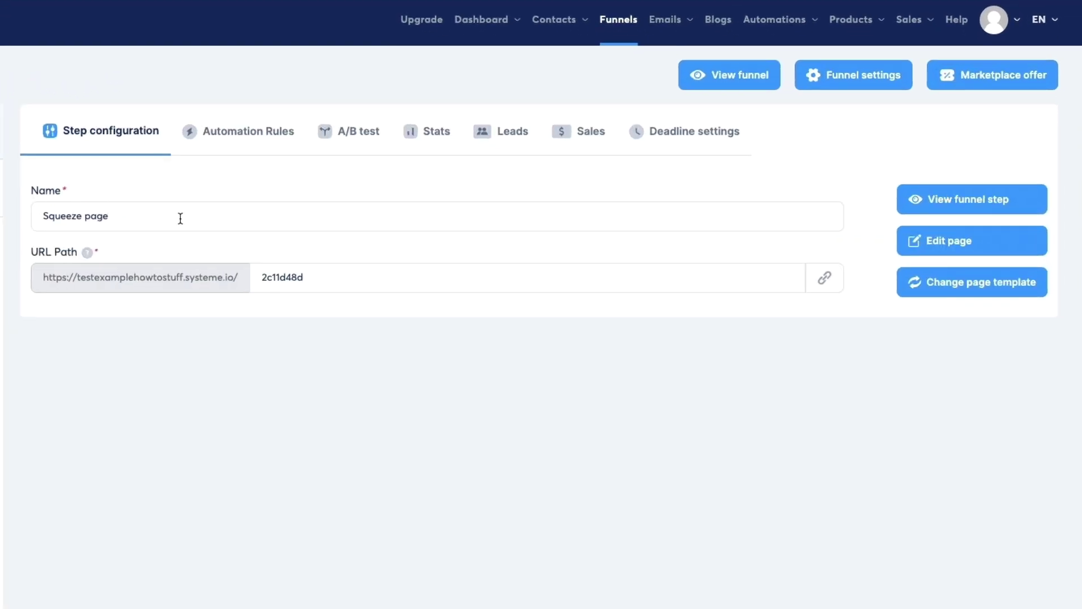
drag(151, 220, 34, 220)
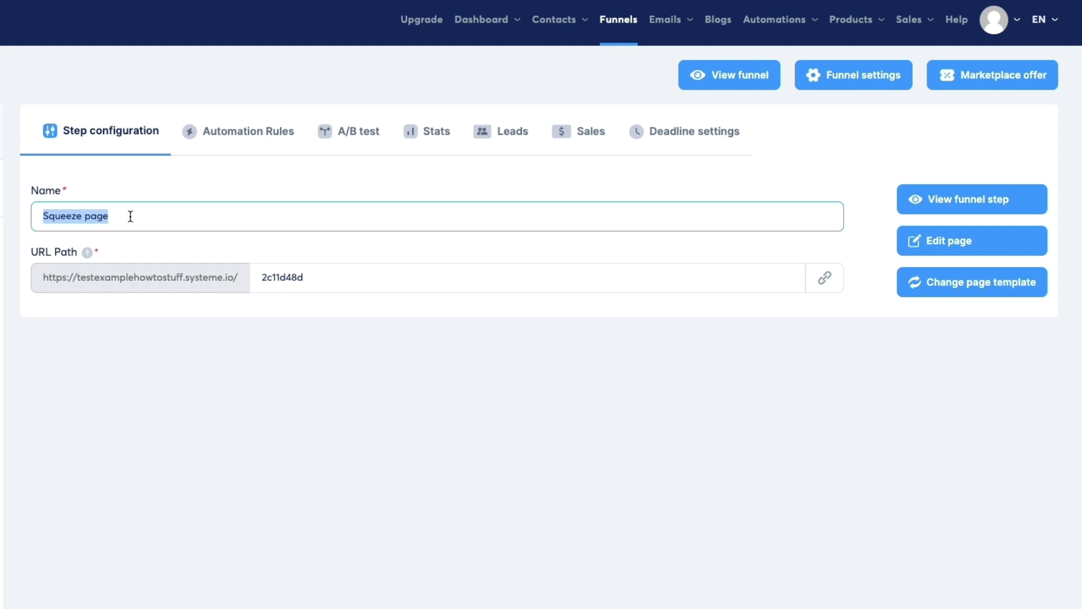
double_click(67, 216)
key(BackSpace)
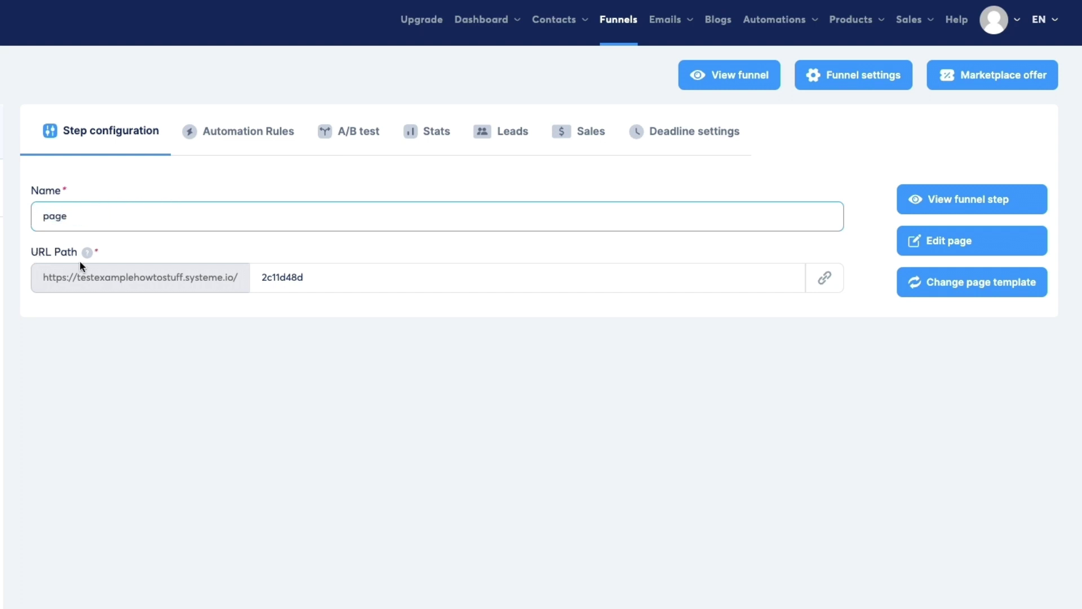
- Change the step's URL path from 2c11d48d to 'page'
drag(305, 278, 275, 270)
double_click(307, 277)
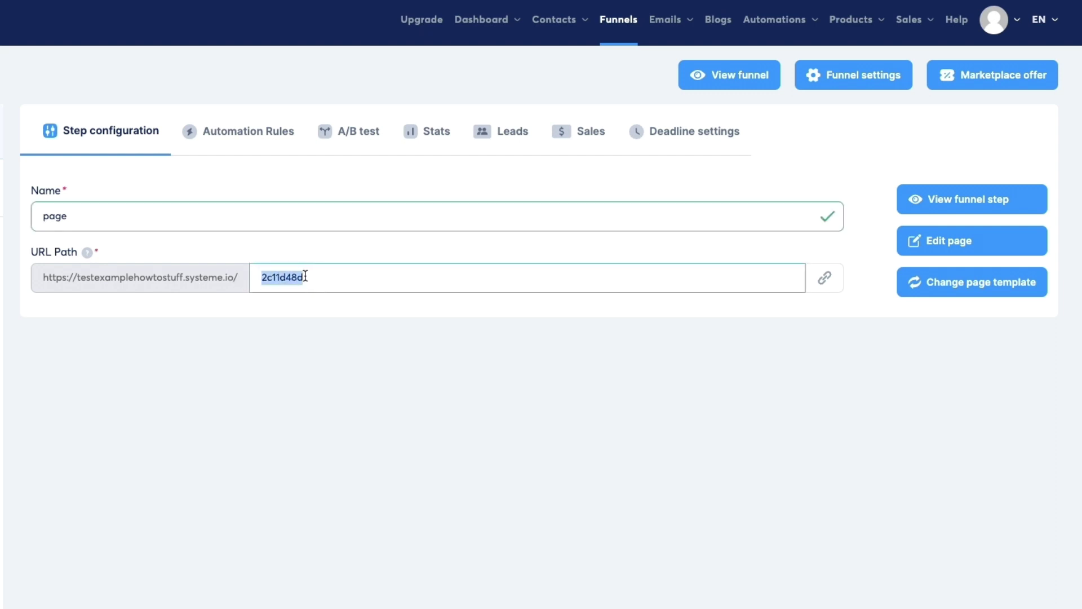
text(page)
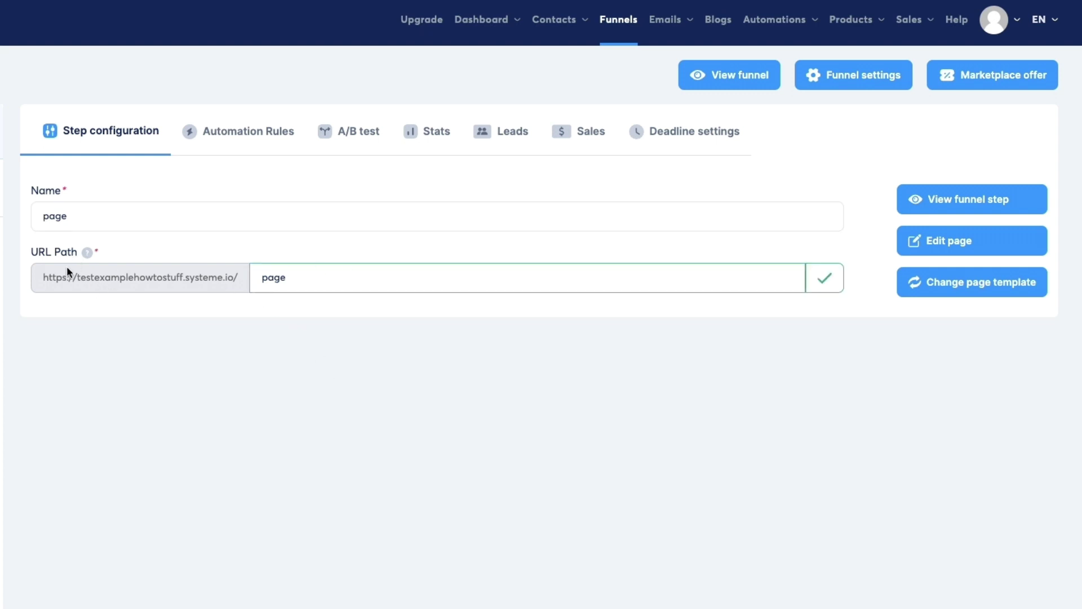
drag(39, 280, 182, 283)
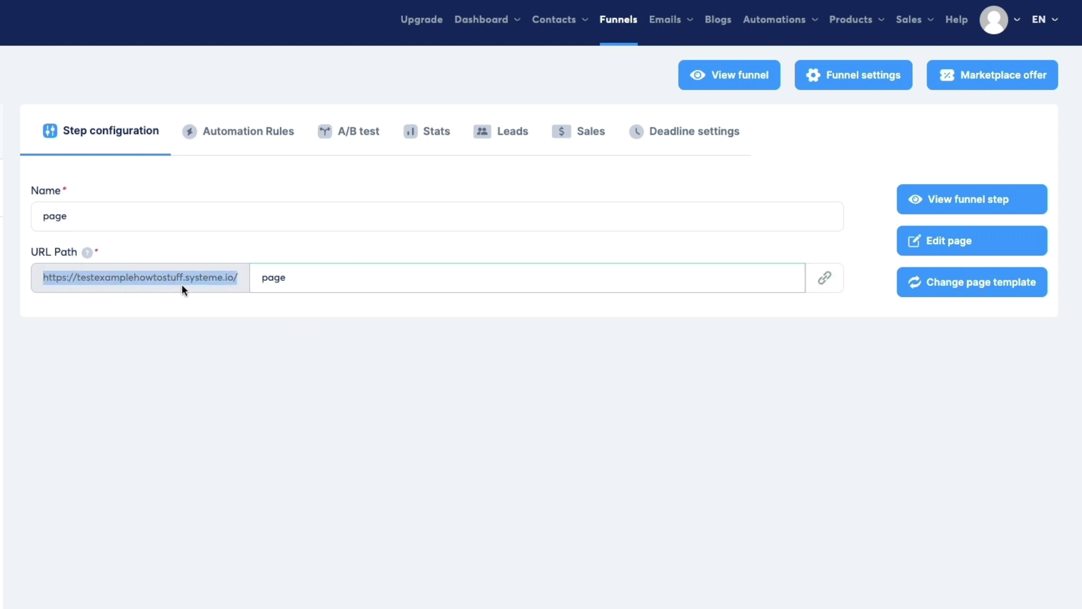
click(289, 319)
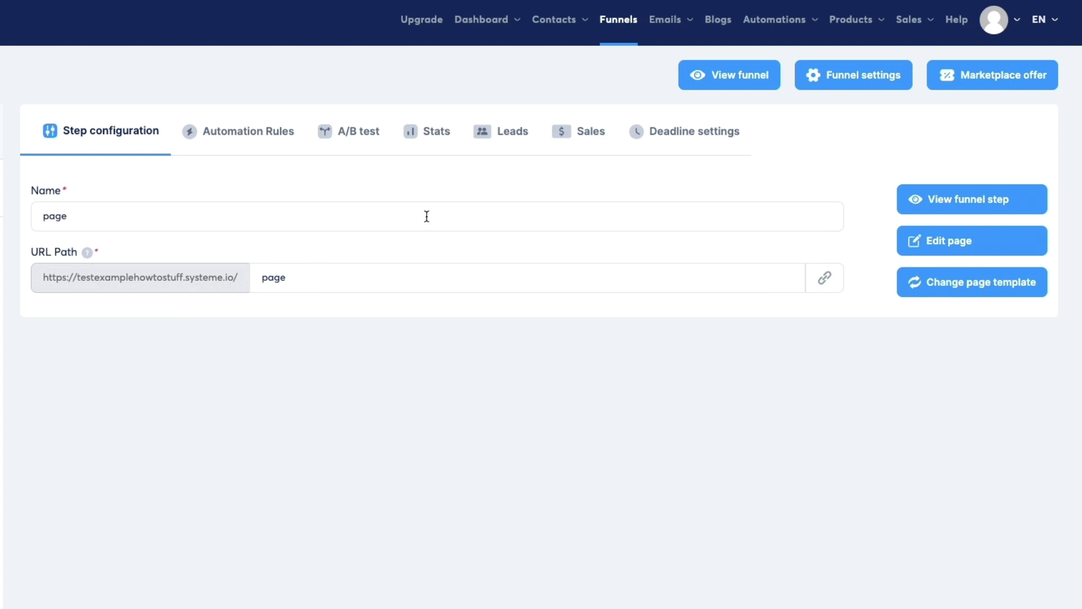
- Open the Notion consultancy page in the editor and scroll through its sections back to the hero
click(991, 250)
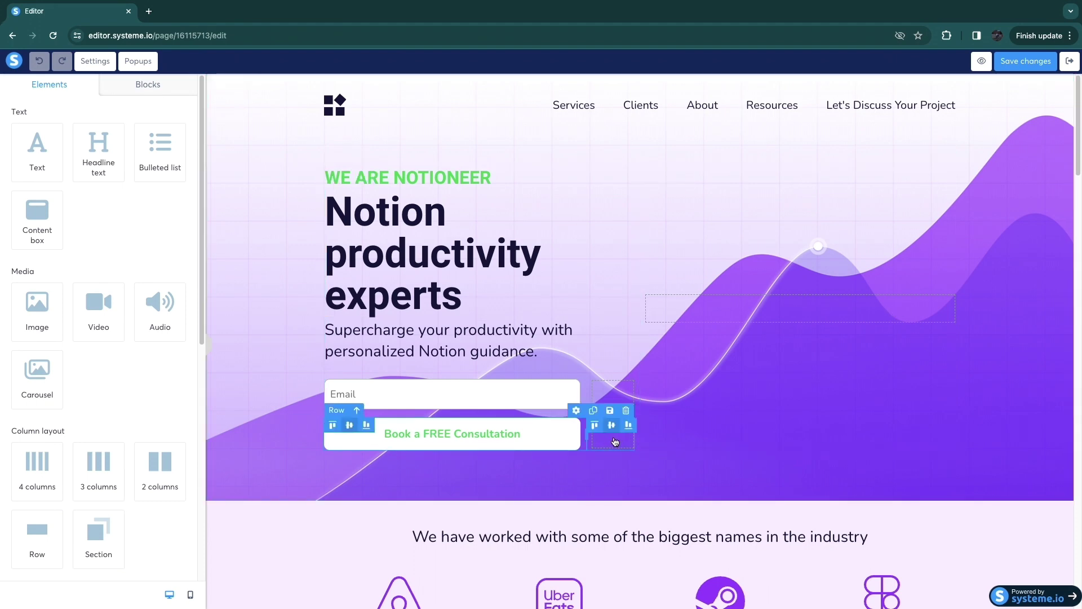
scroll(524, 451, down, 2)
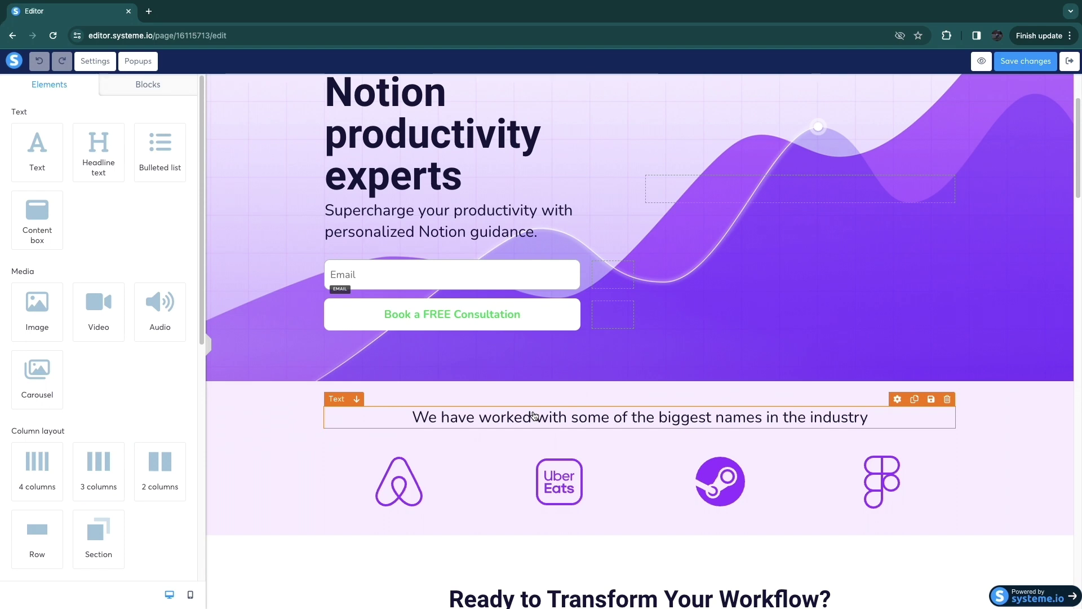
scroll(524, 439, up, 1)
scroll(507, 468, down, 8)
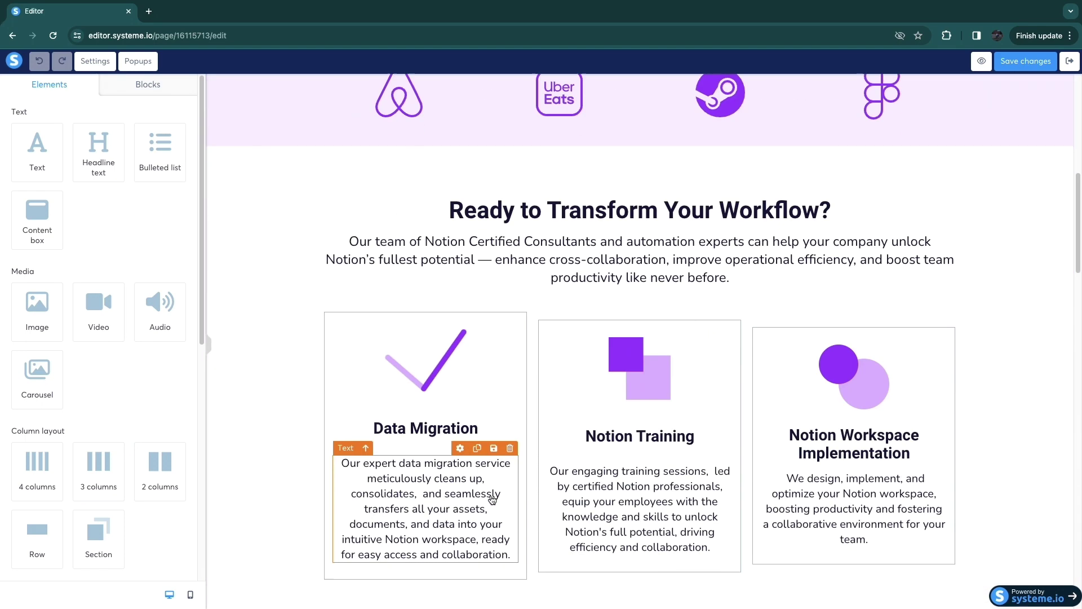
scroll(282, 545, down, 5)
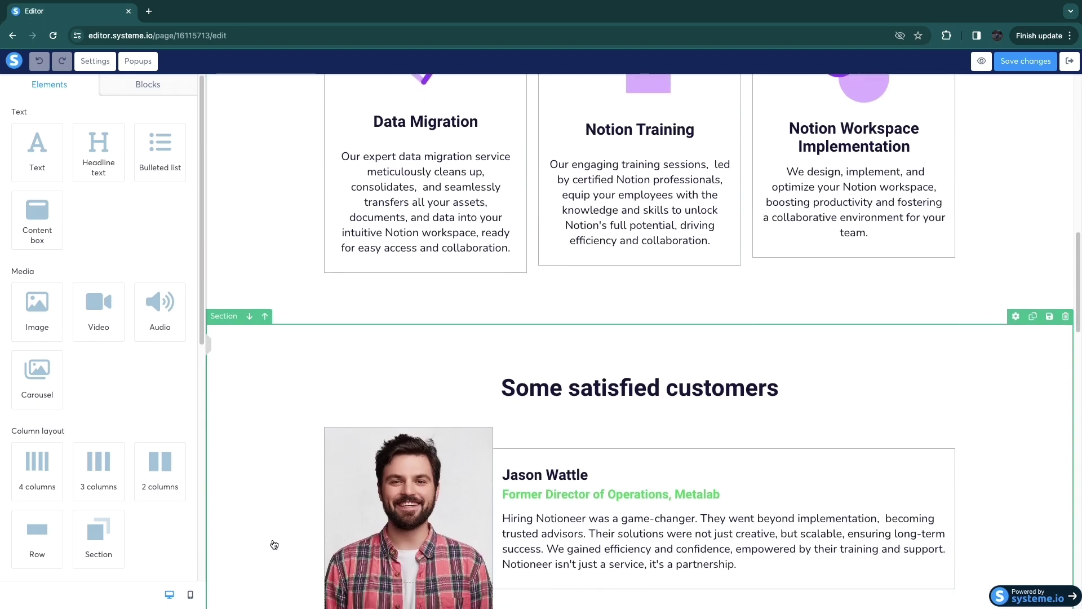
scroll(274, 545, up, 12)
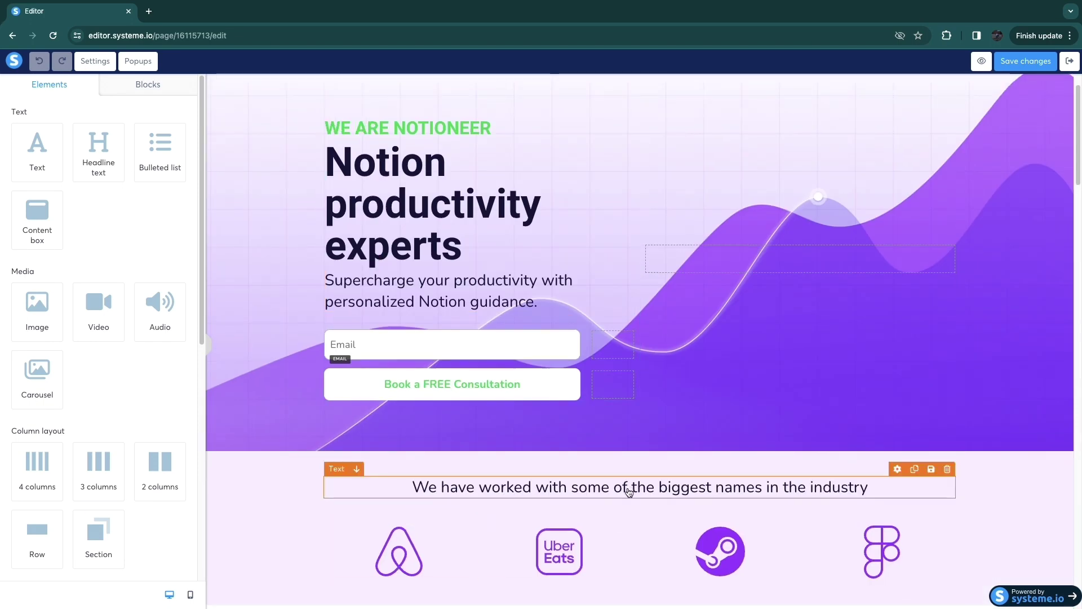
scroll(665, 491, down, 17)
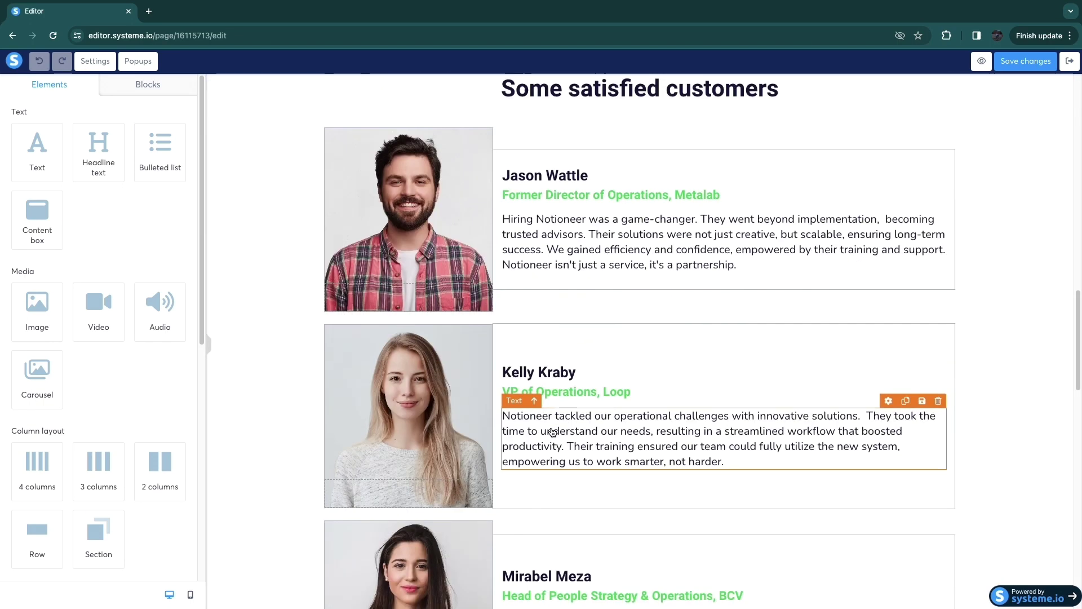
scroll(553, 432, down, 20)
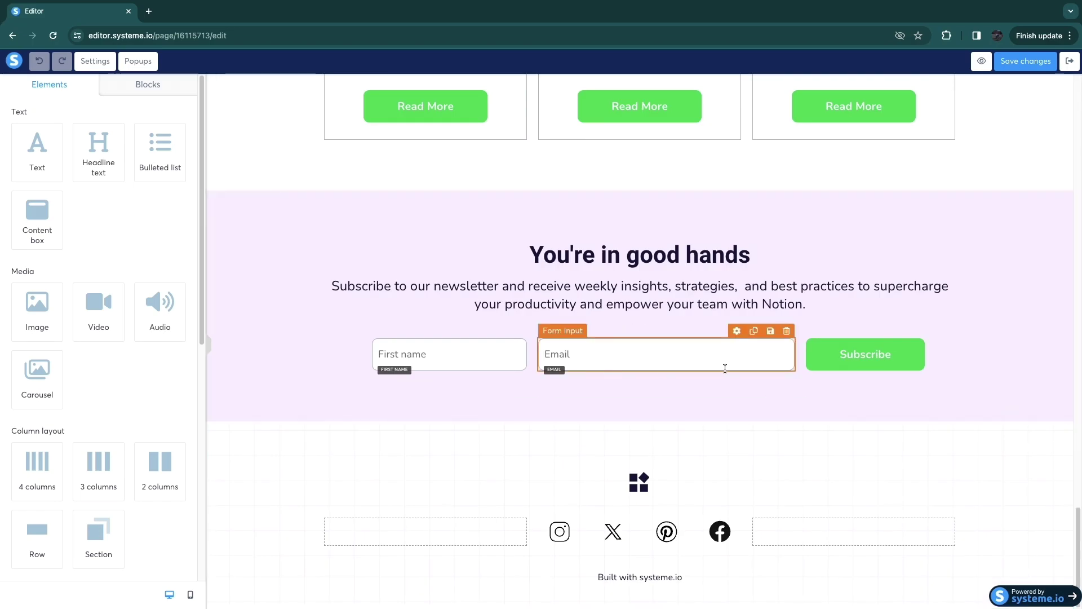
scroll(632, 402, up, 10)
scroll(632, 402, up, 5)
scroll(673, 418, down, 6)
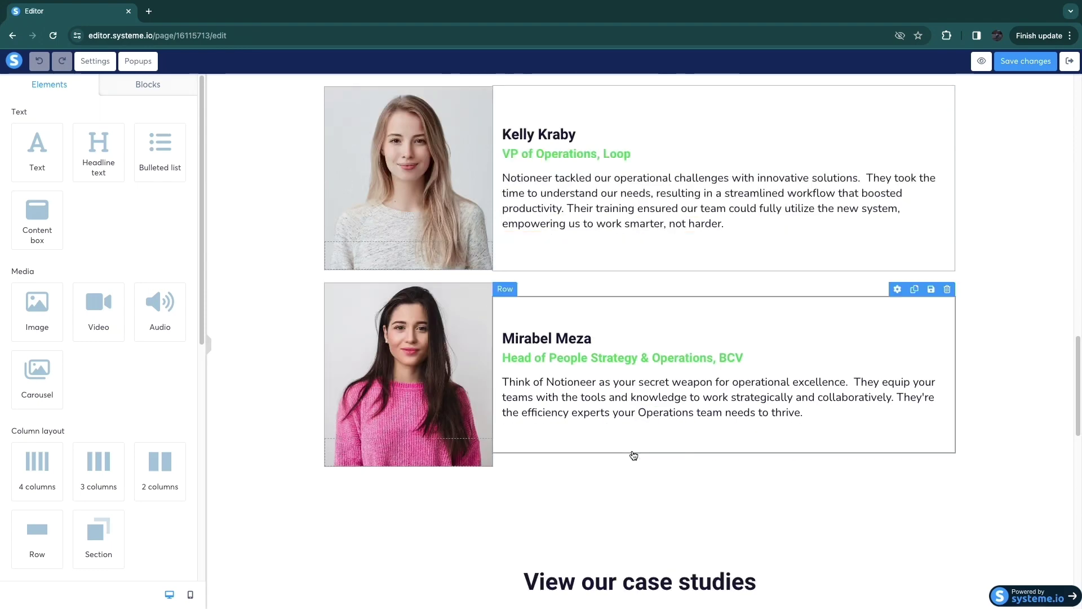
scroll(742, 247, up, 20)
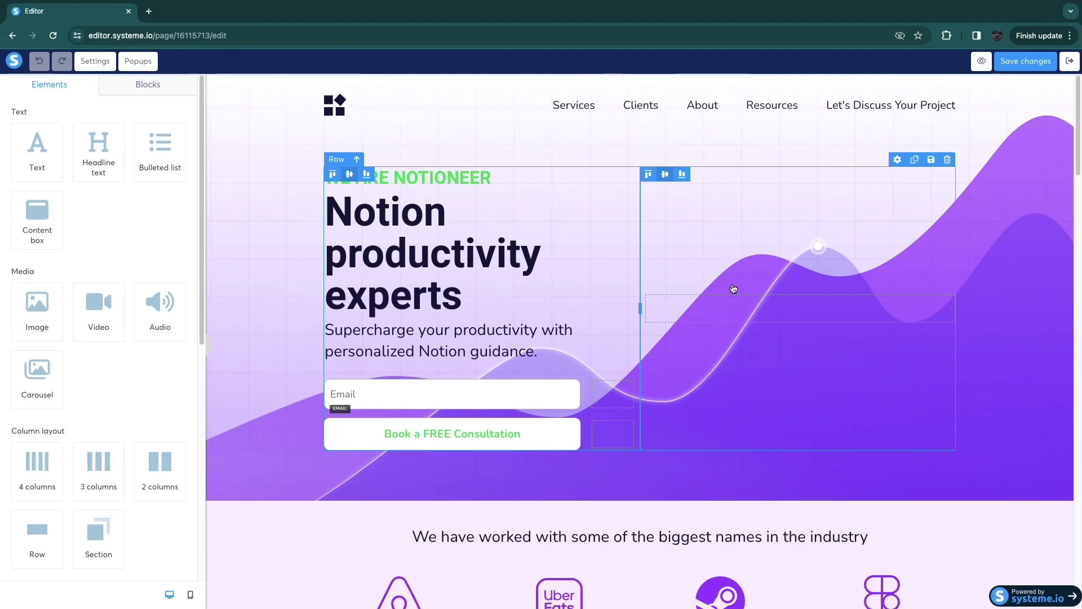
- Replace the 'Notion productivity experts' headline with 'Subscribe To My Newsletter'
click(505, 277)
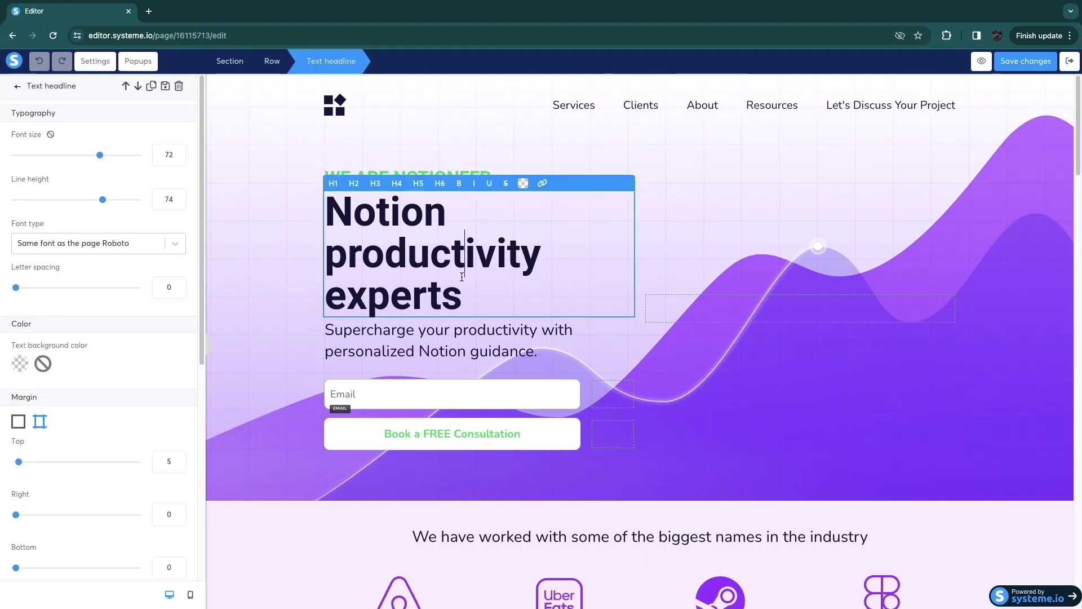
drag(468, 303, 521, 273)
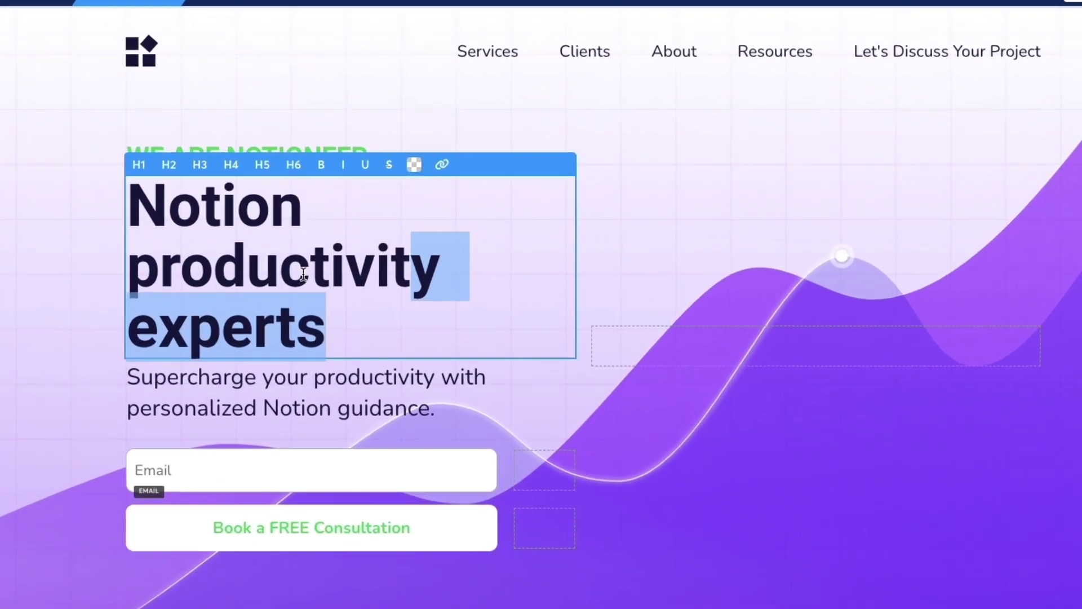
drag(358, 349, 131, 224)
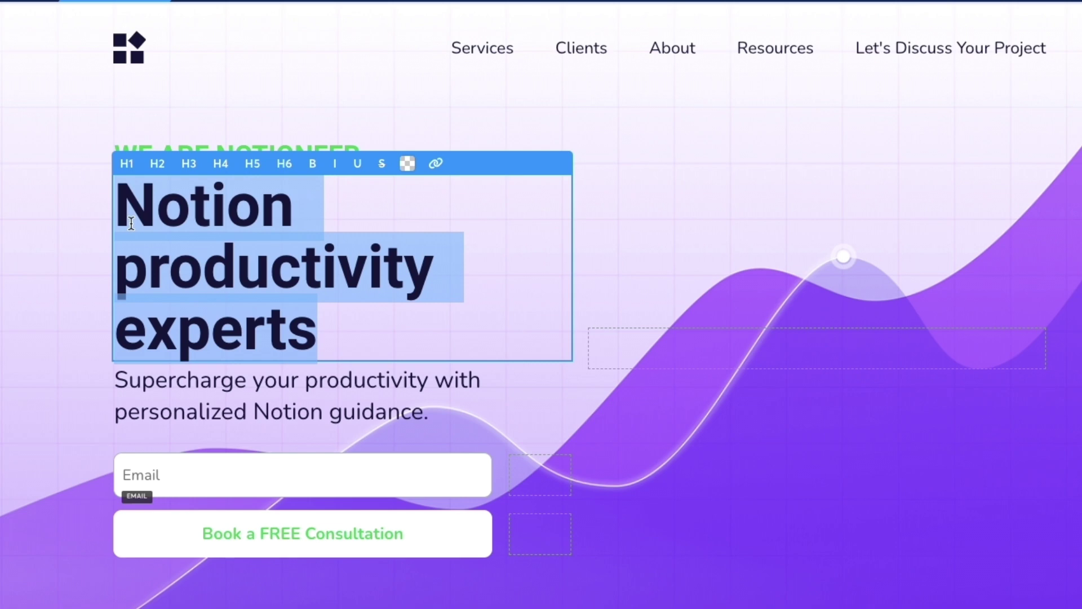
text(Subscribe )
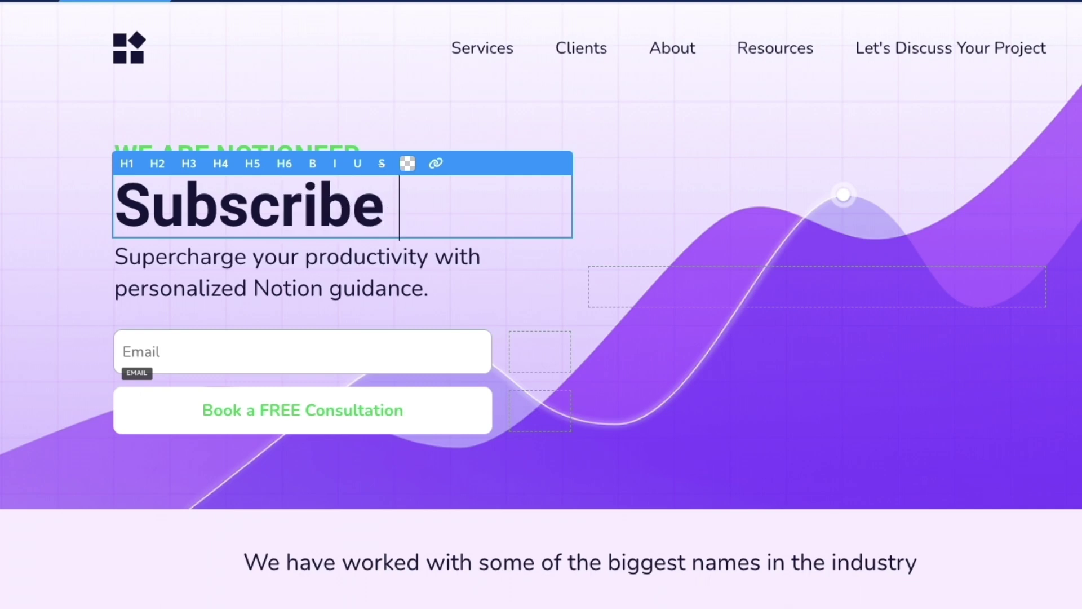
text(to My News)
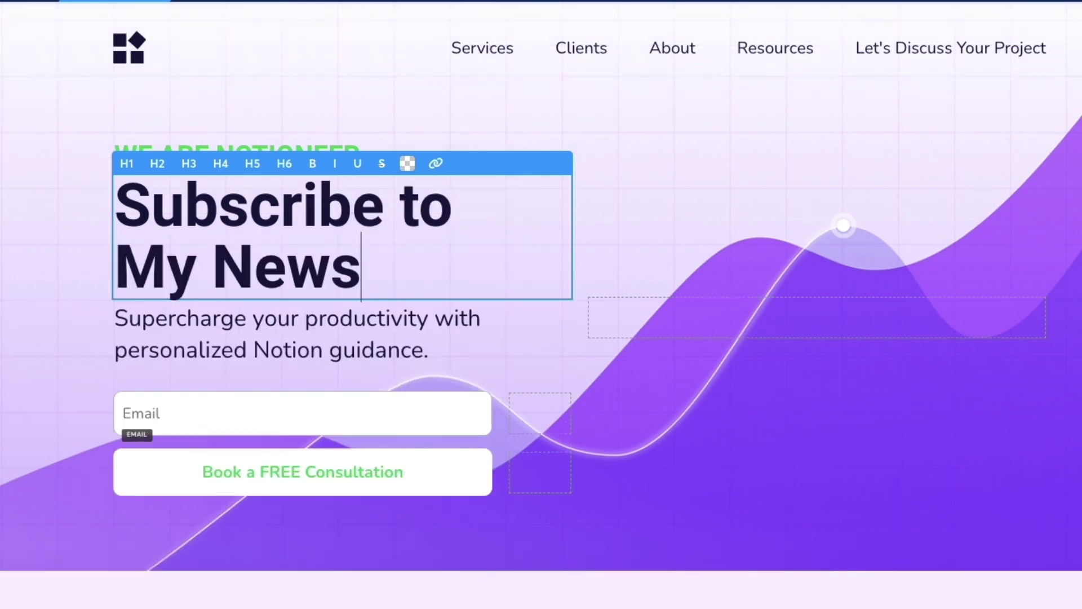
text(letter)
click(419, 209)
key(Delete)
text(T)
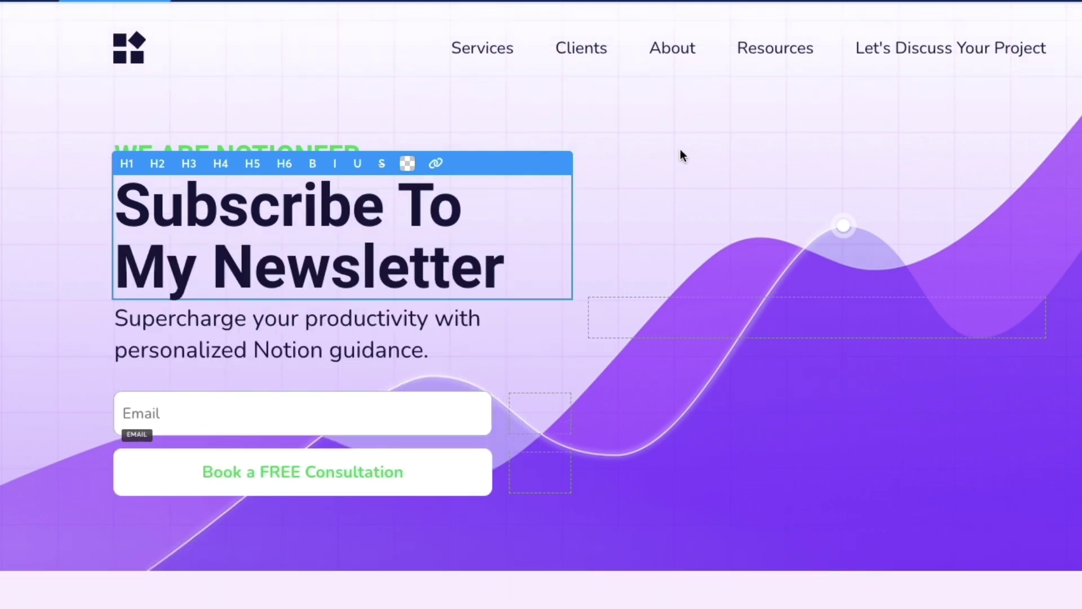
click(129, 48)
click(375, 210)
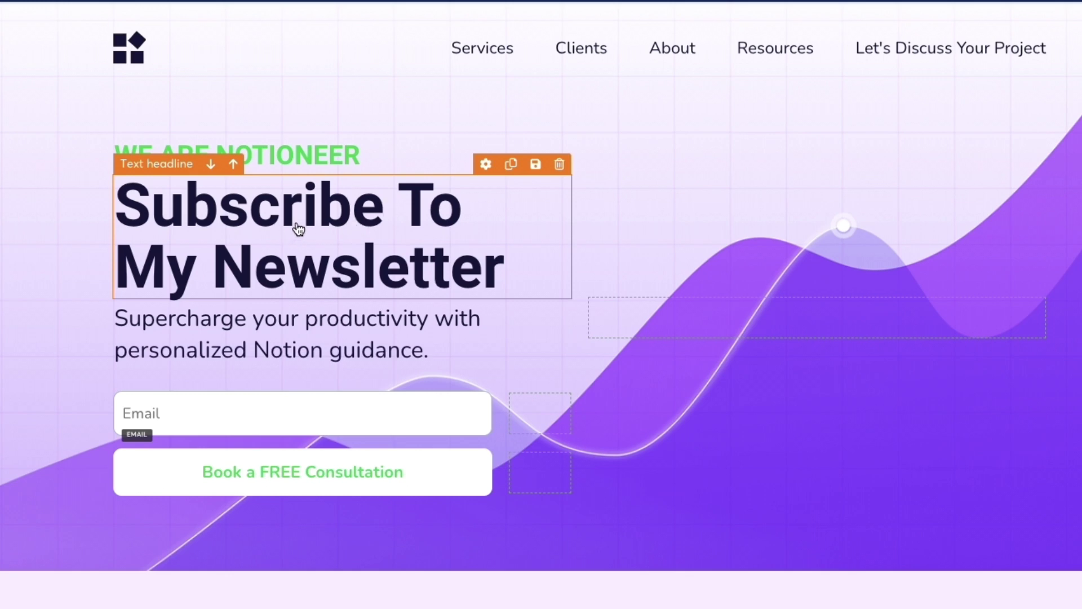
click(310, 148)
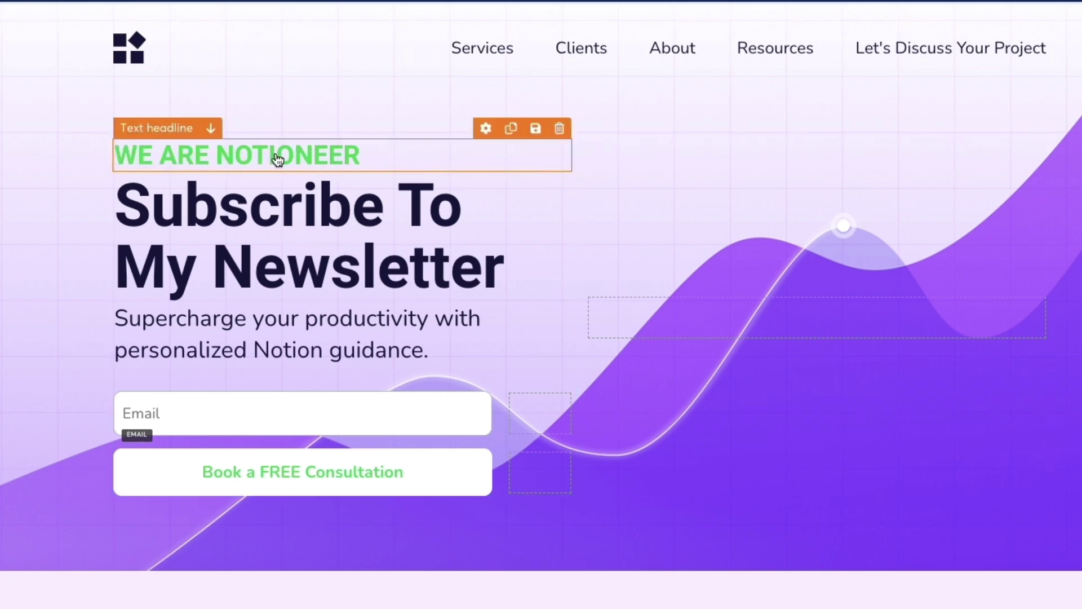
- Delete the 'WE ARE NOTIONEER' text and confirm the removal
click(560, 130)
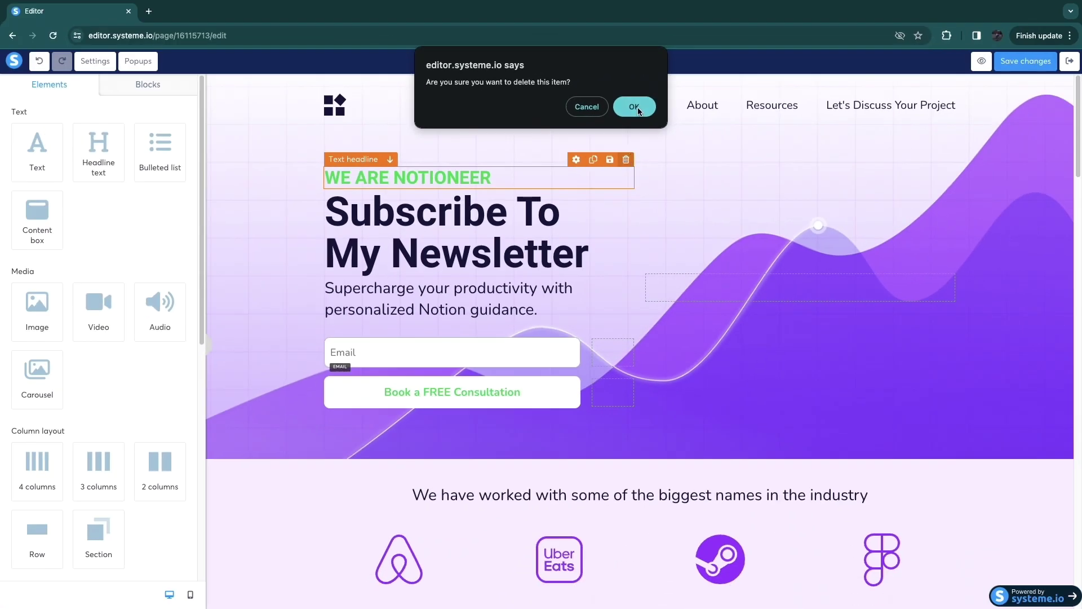
click(635, 107)
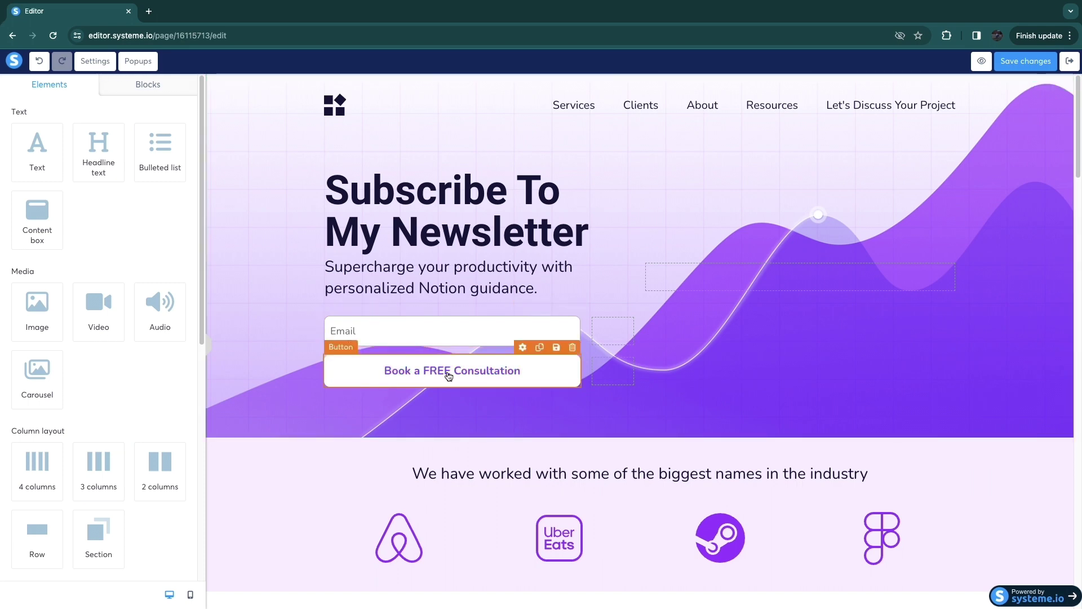
- Change the button label from 'Book a FREE Consultation' to 'Subscribe Here'
click(473, 371)
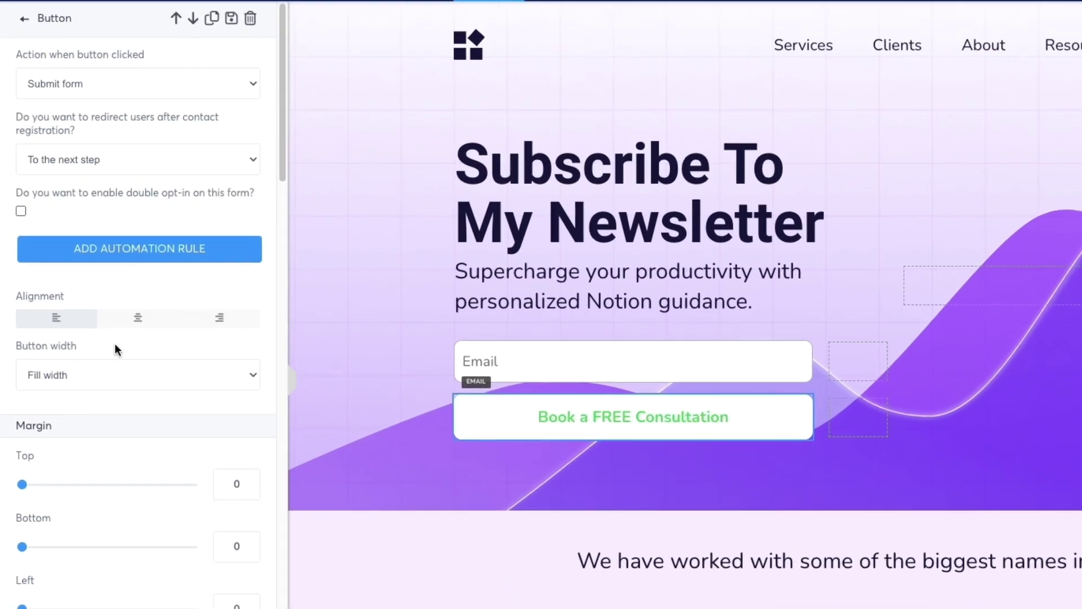
scroll(80, 319, down, 5)
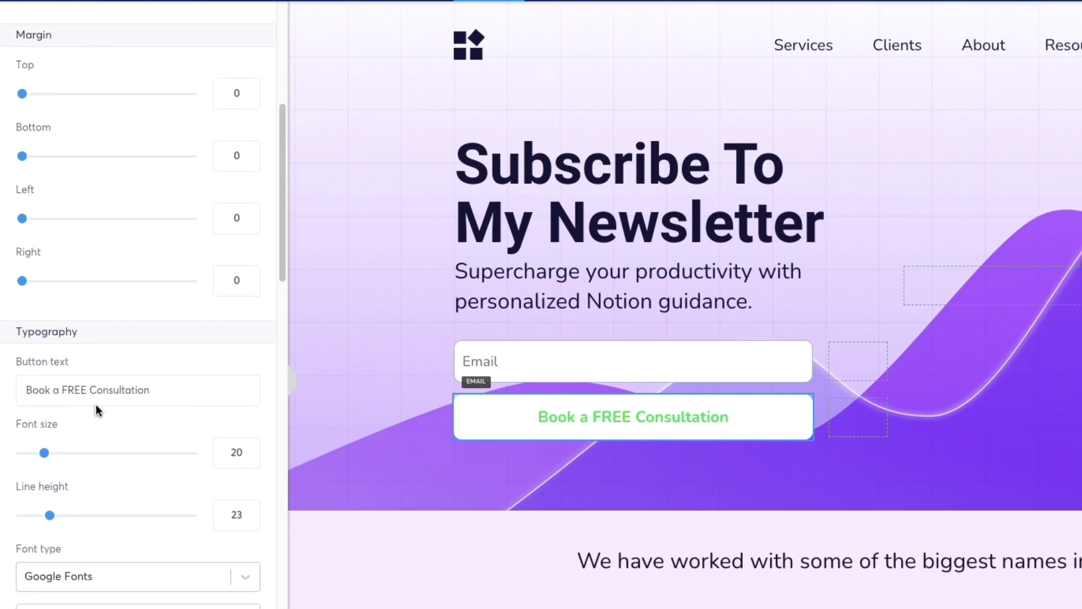
drag(172, 391, 50, 381)
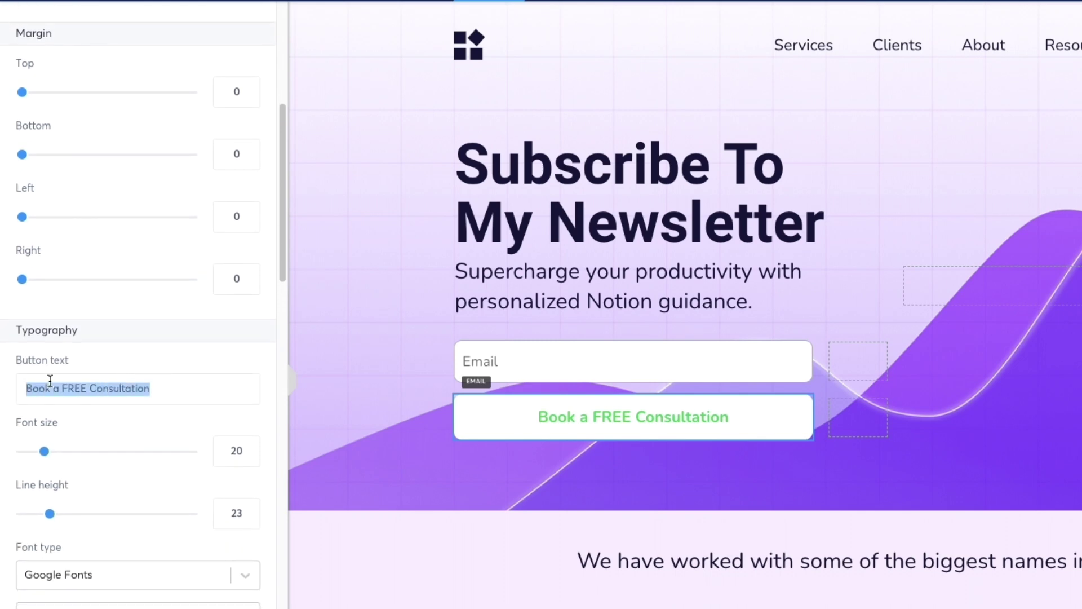
text(Su)
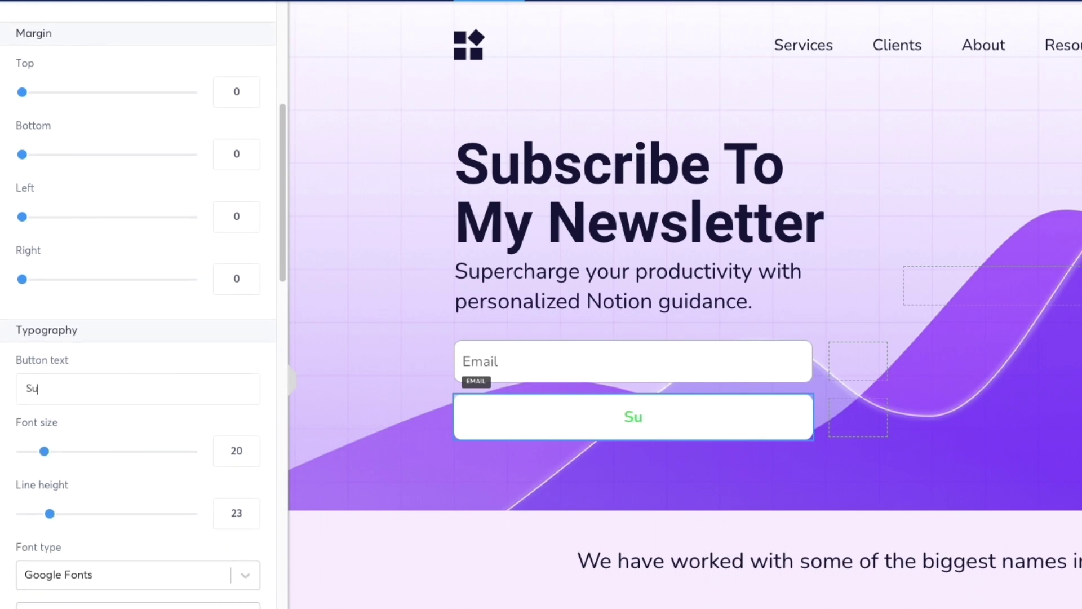
text(bsribe here)
right_click(57, 388)
click(114, 400)
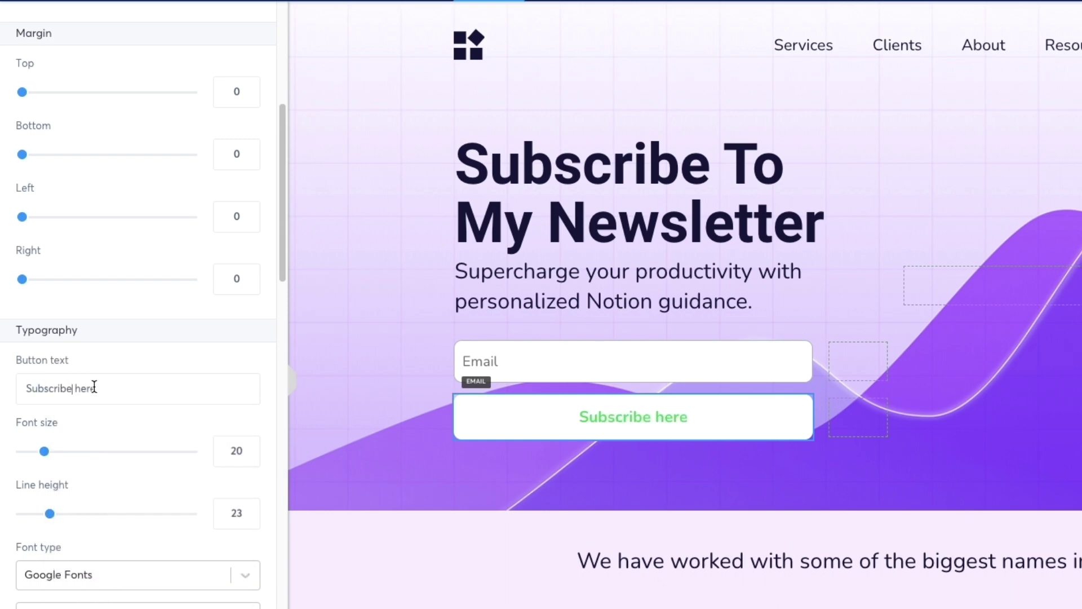
key(BackSpace)
text(H)
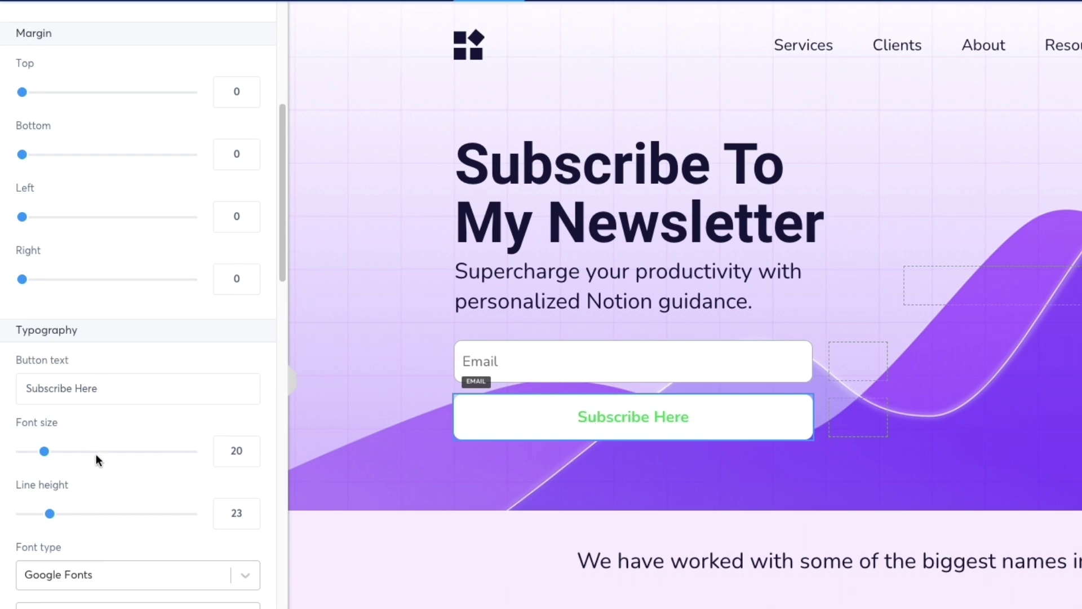
scroll(96, 454, down, 3)
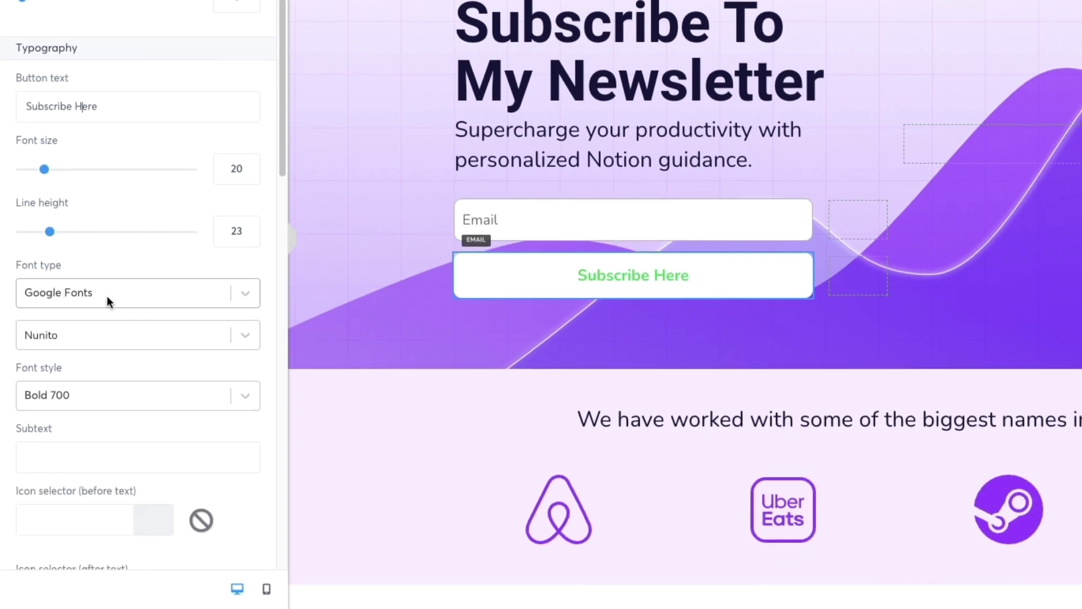
- Set the button text font to Poppins from Google Fonts
click(109, 297)
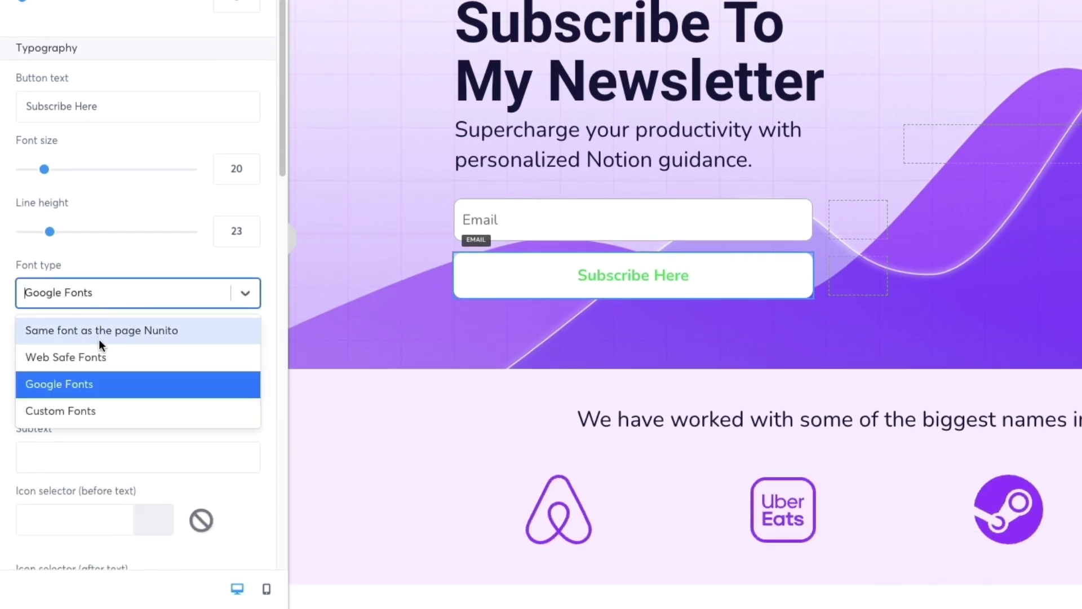
click(93, 296)
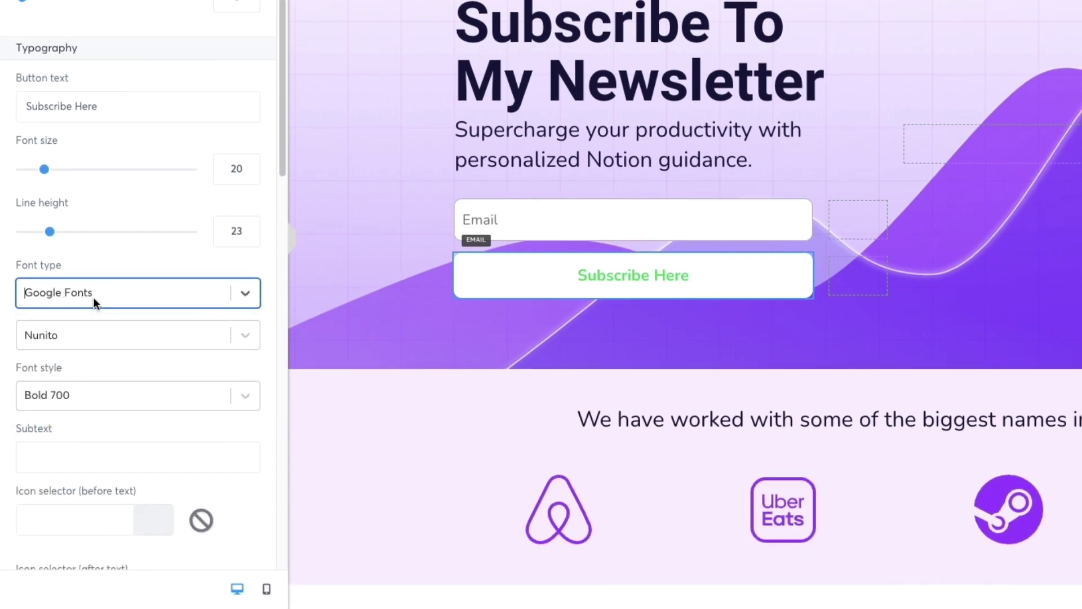
click(45, 335)
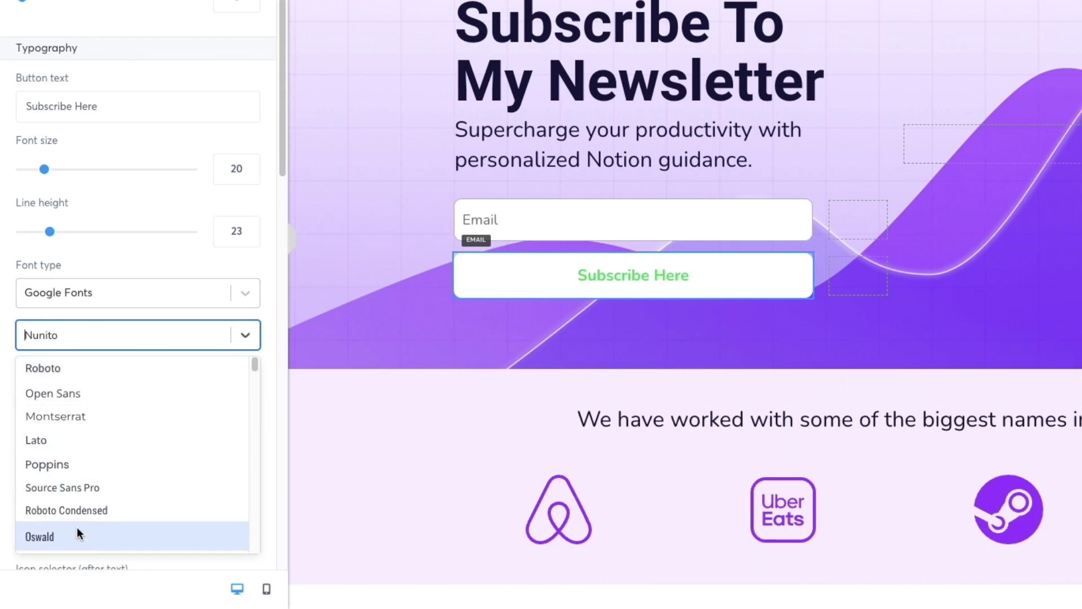
scroll(73, 474, down, 3)
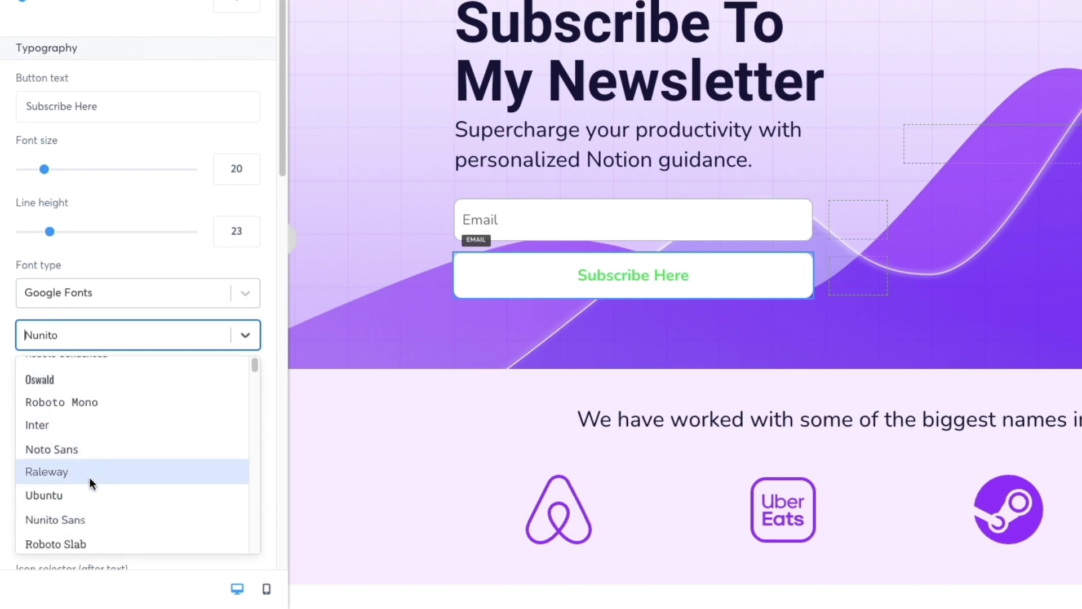
click(71, 424)
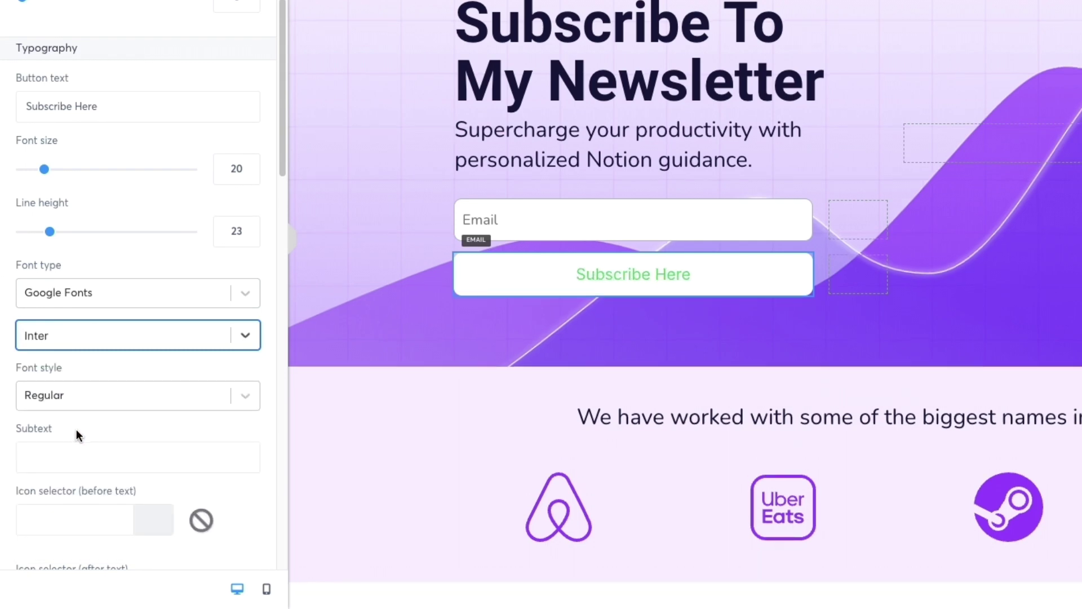
click(122, 334)
click(107, 395)
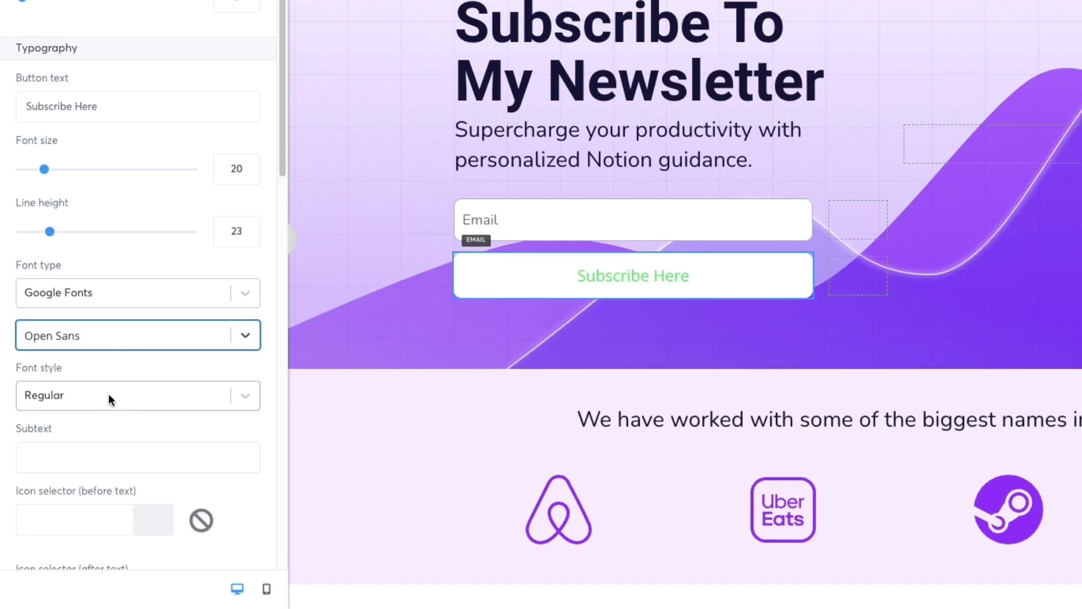
click(112, 337)
click(116, 368)
click(144, 344)
click(116, 466)
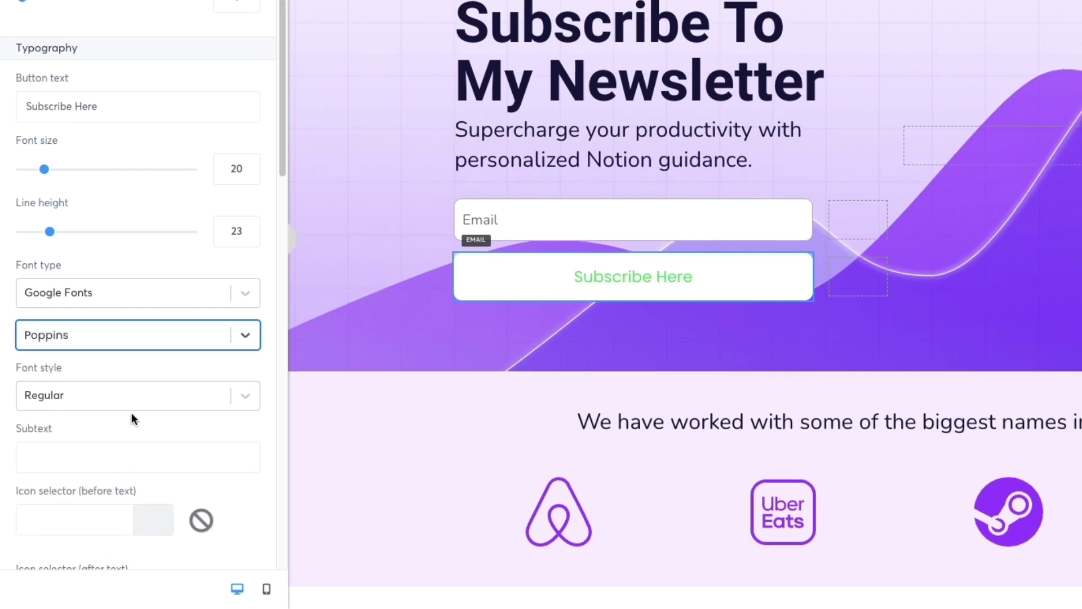
scroll(155, 416, down, 3)
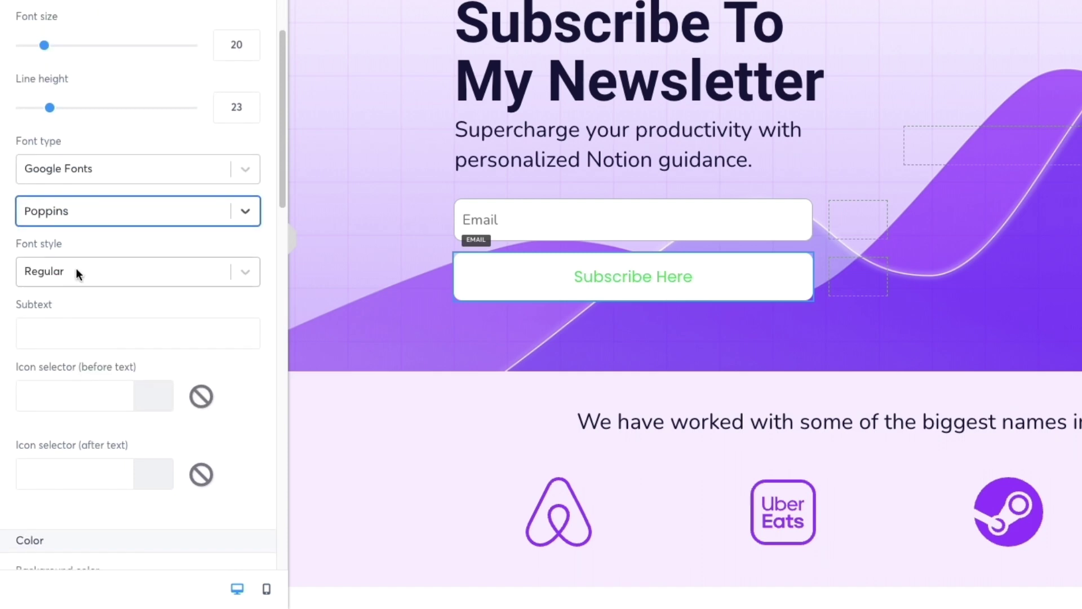
- Set the button text weight to Bold 700
click(76, 270)
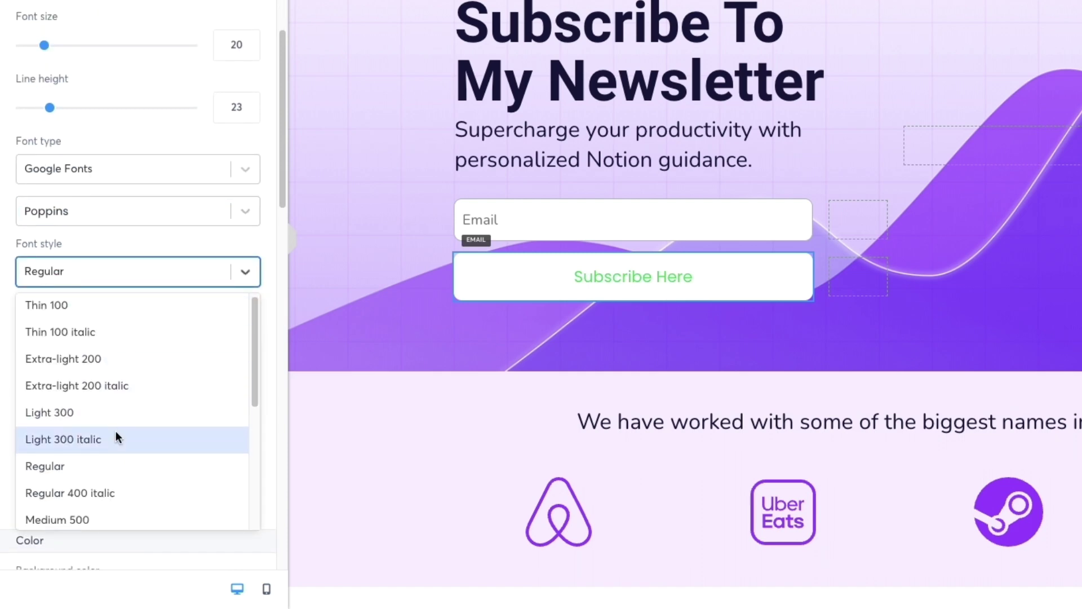
scroll(118, 440, down, 3)
click(126, 451)
click(133, 271)
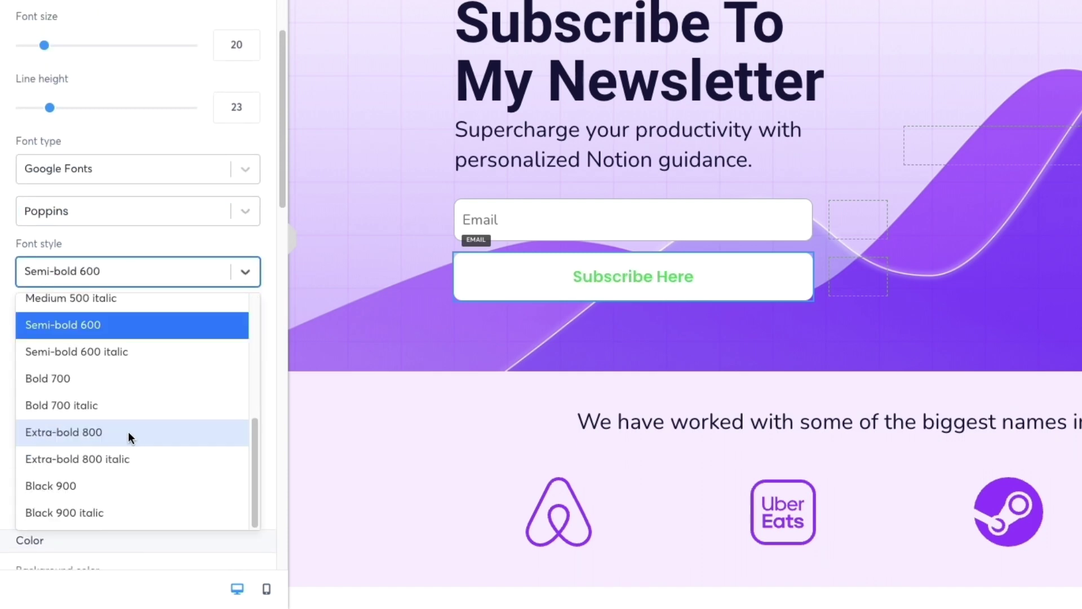
click(126, 513)
click(133, 272)
click(90, 361)
click(133, 272)
click(100, 379)
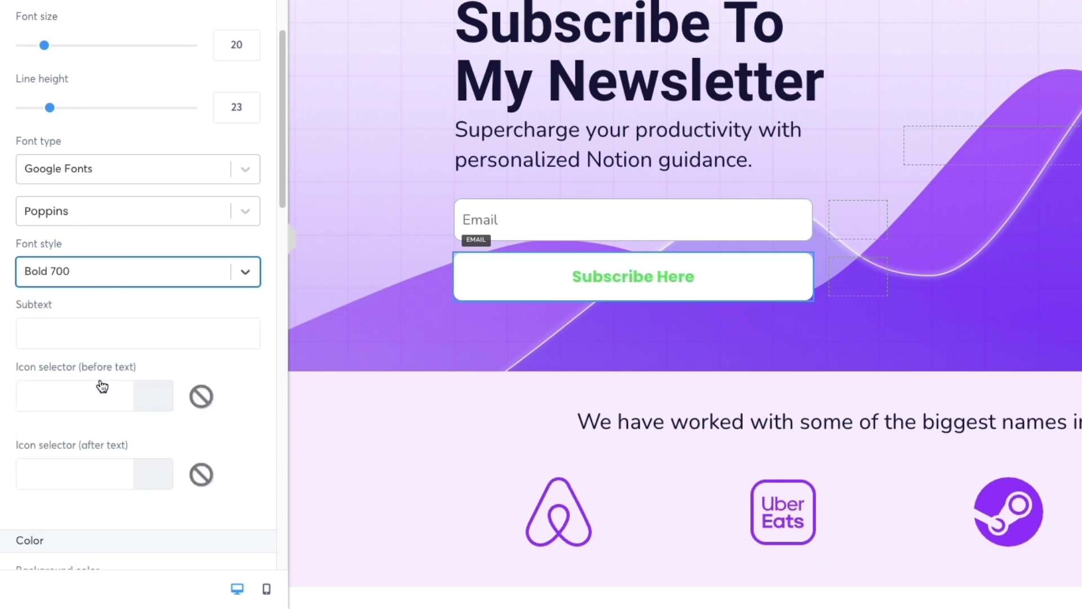
scroll(137, 367, down, 3)
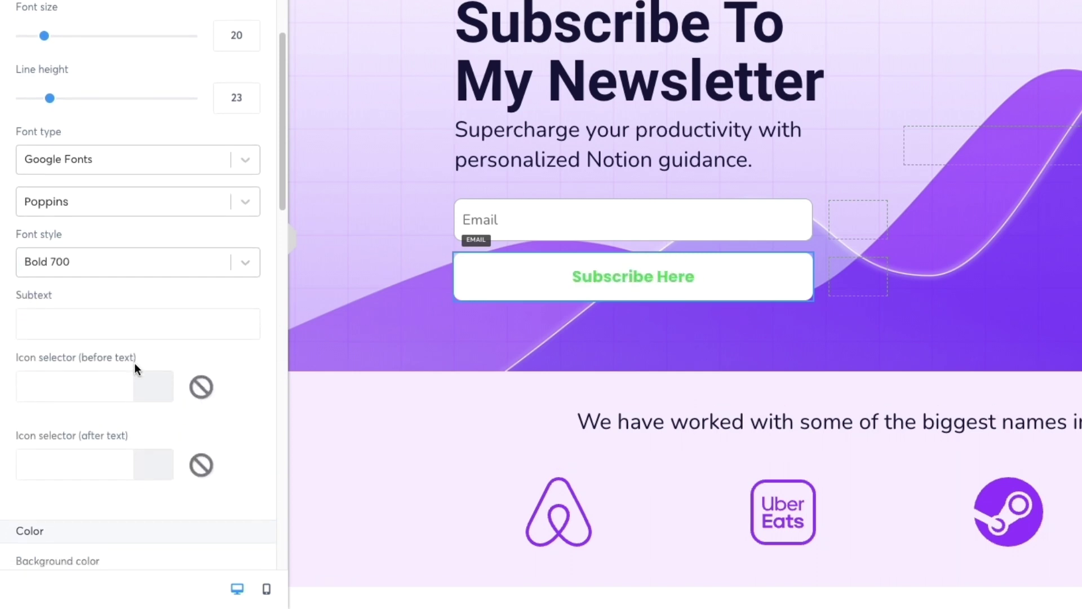
- Change the button text colour from green to the purple default swatch
click(28, 513)
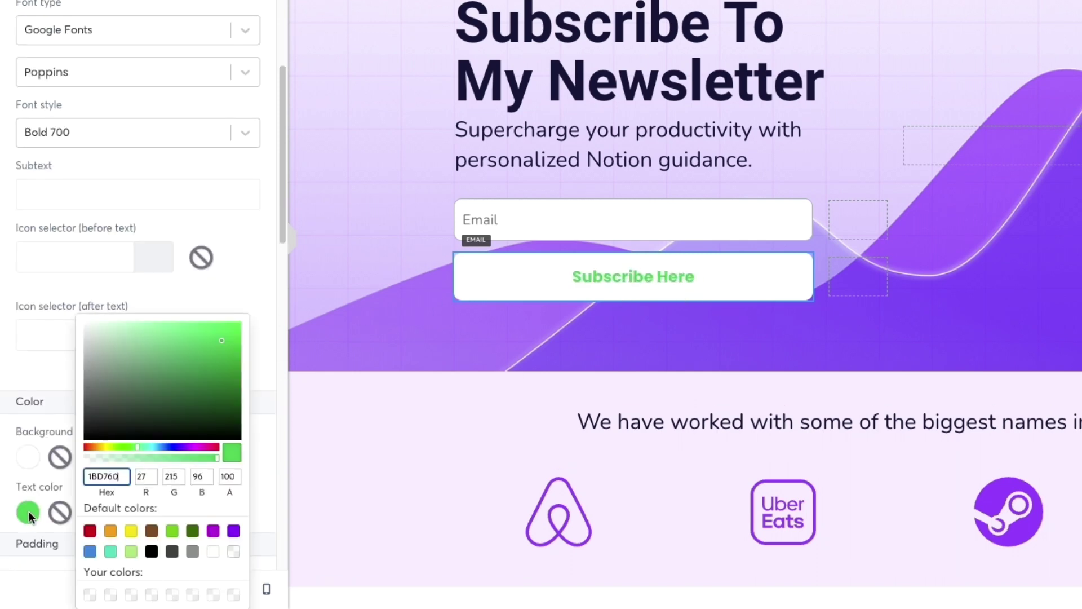
click(90, 531)
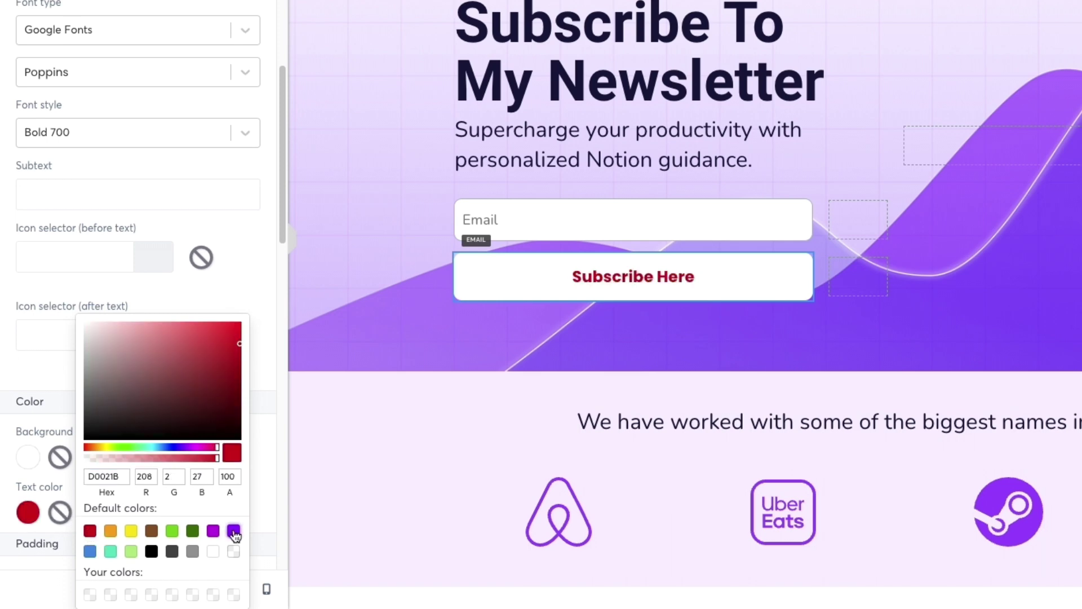
click(233, 531)
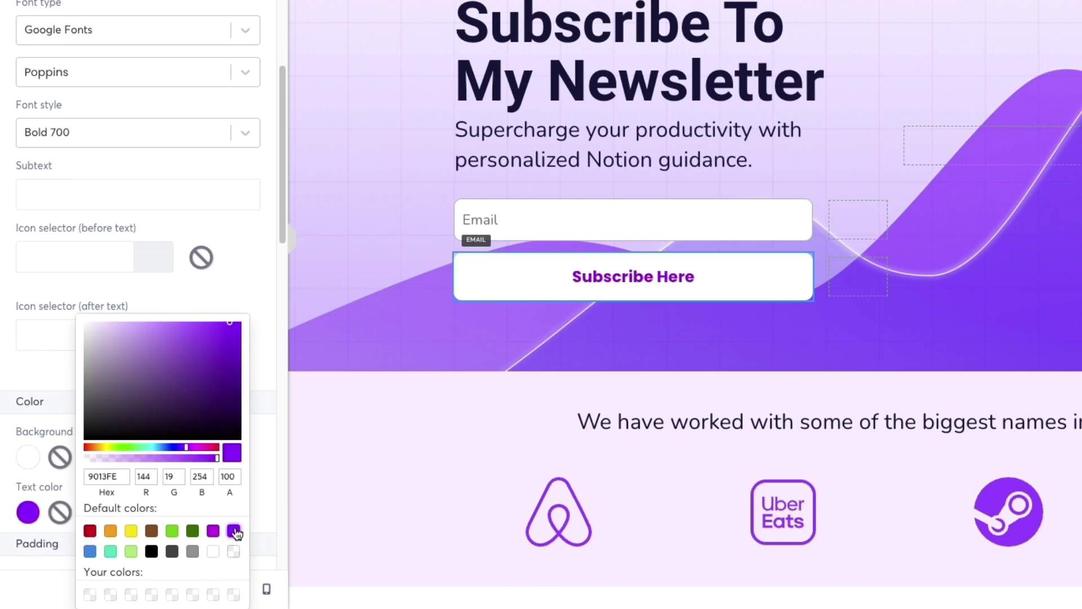
click(506, 427)
click(578, 149)
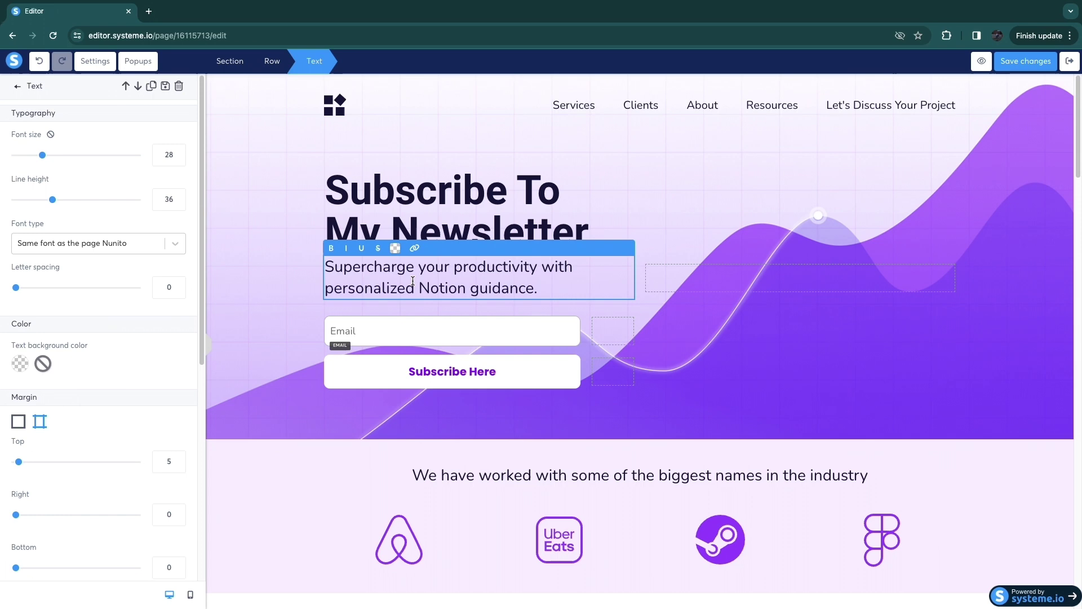
- Replace the subtitle text with 'Get the latest trends and news in the world of AI tools!'
click(332, 265)
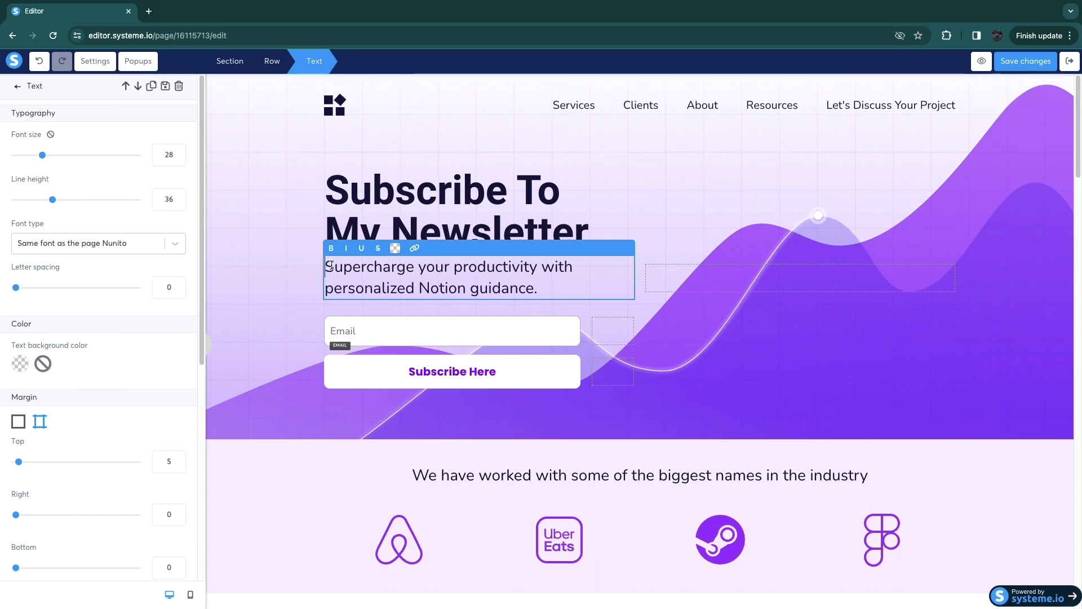
drag(328, 267, 544, 258)
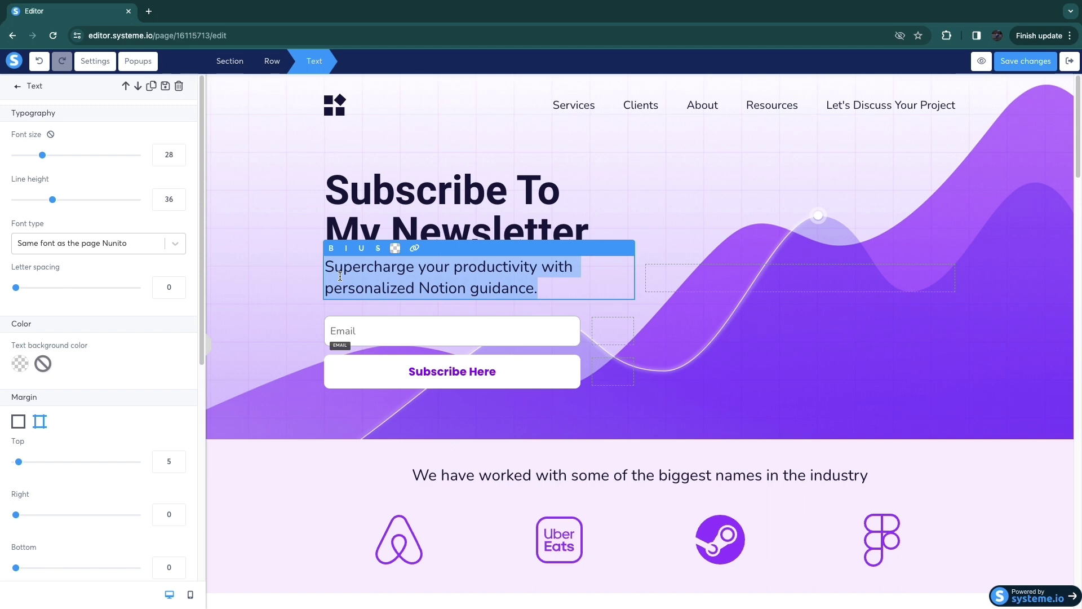
text(Get the latest trends and news in the world of)
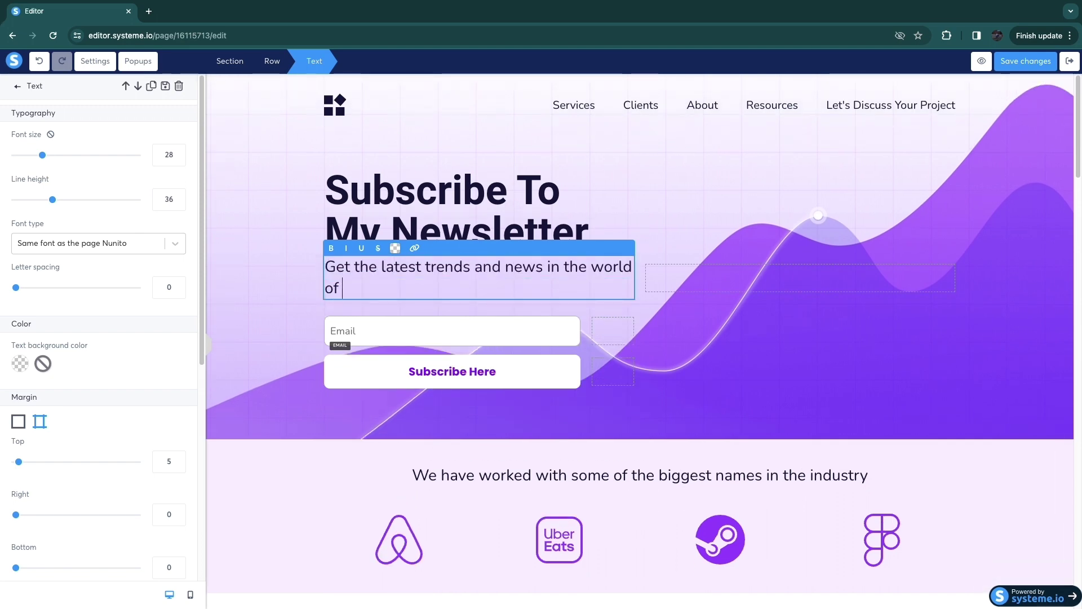
text( AI tools!)
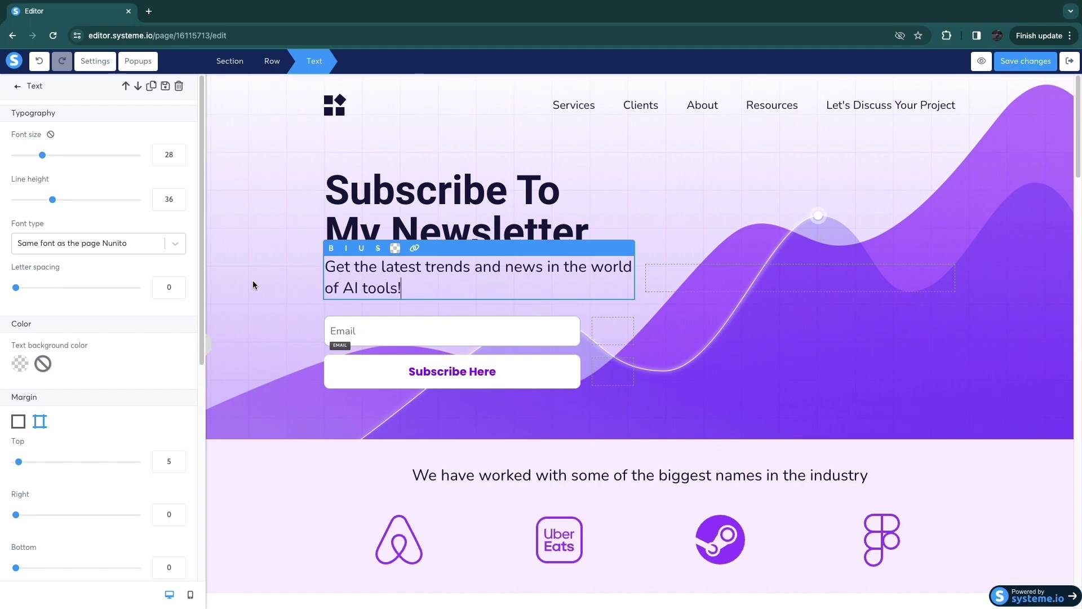
click(299, 294)
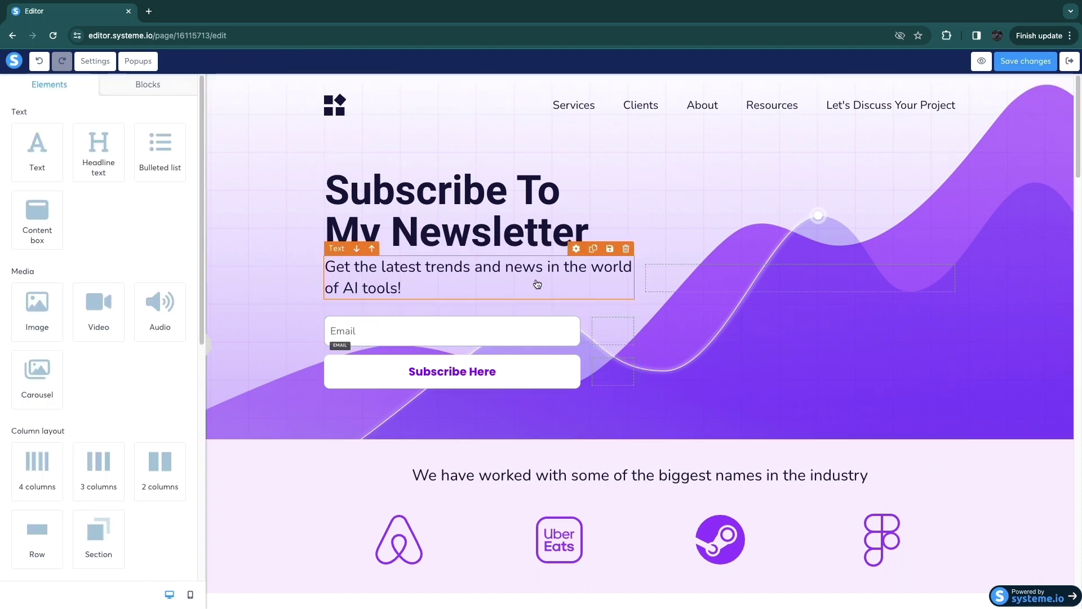
- Insert a line break in the subtitle before 'the world'
click(462, 278)
click(567, 266)
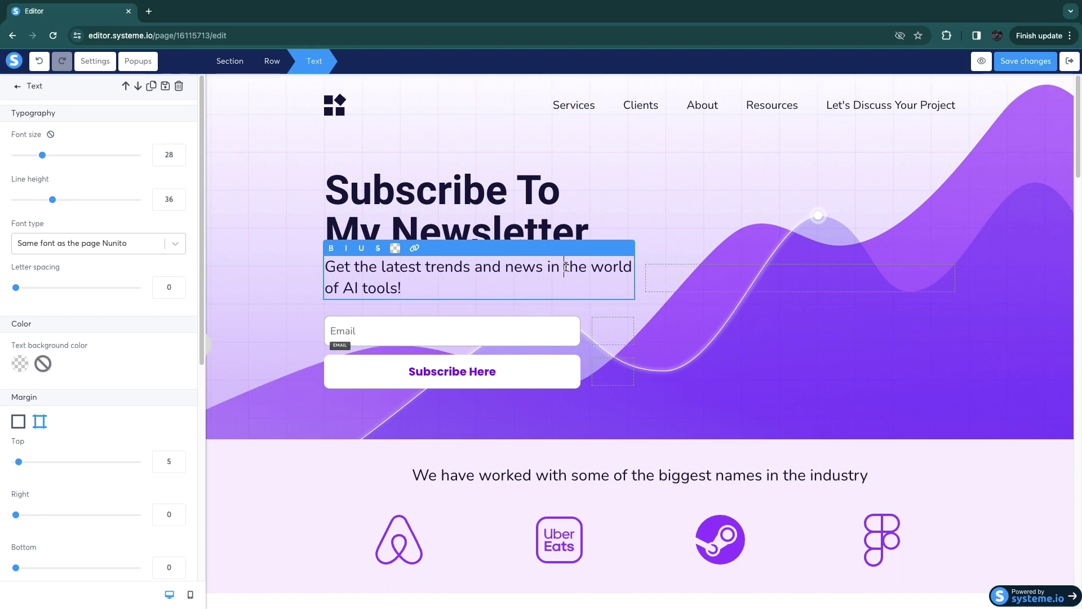
key(shift+Return)
click(283, 314)
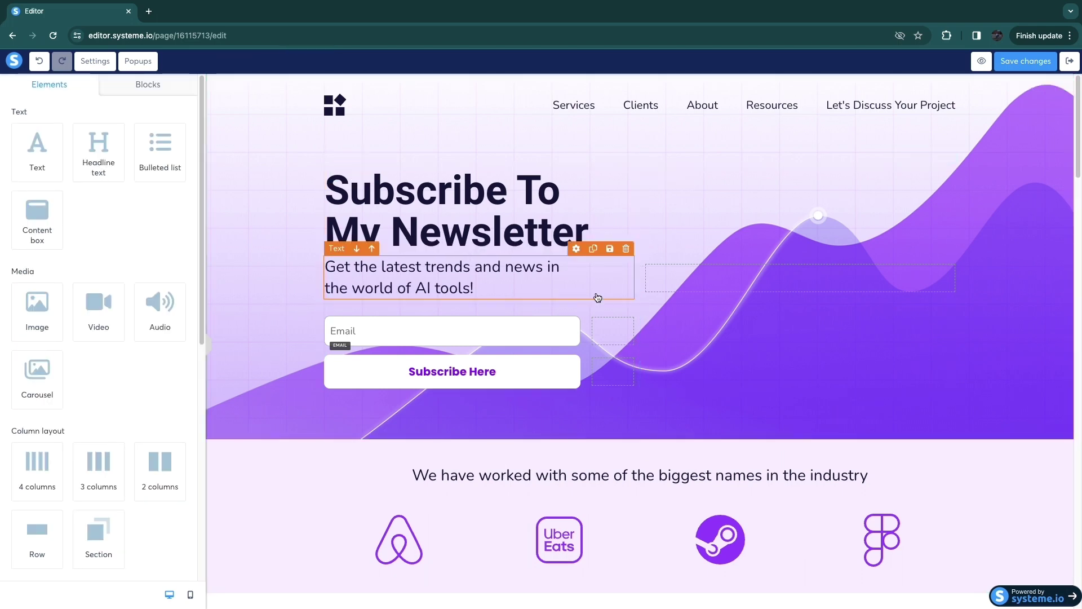
- Replace the header logo with the square PNG logo uploaded from Downloads
click(369, 113)
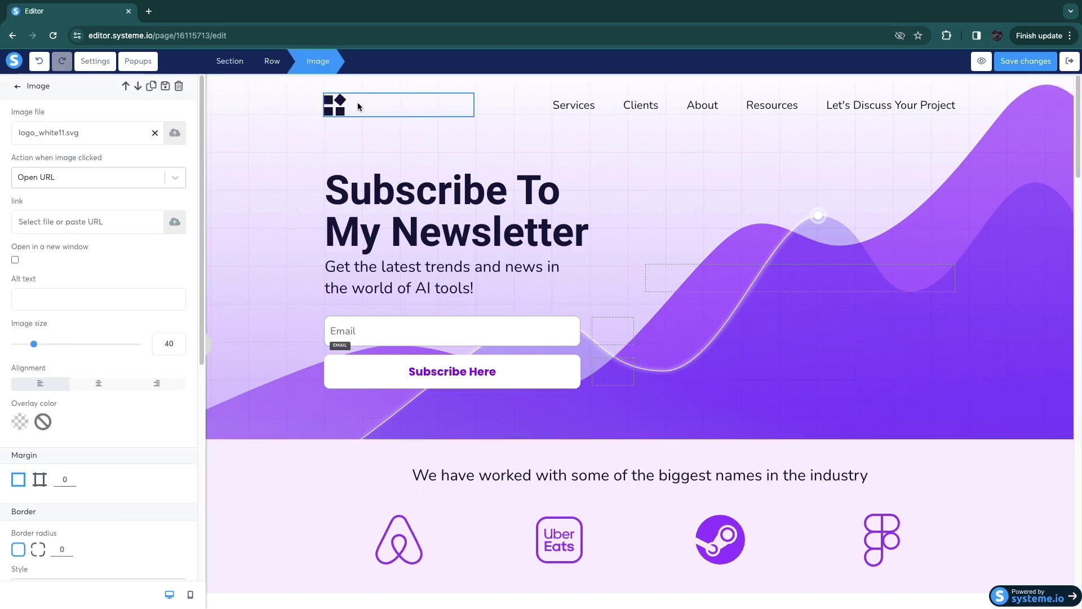
click(155, 134)
click(175, 134)
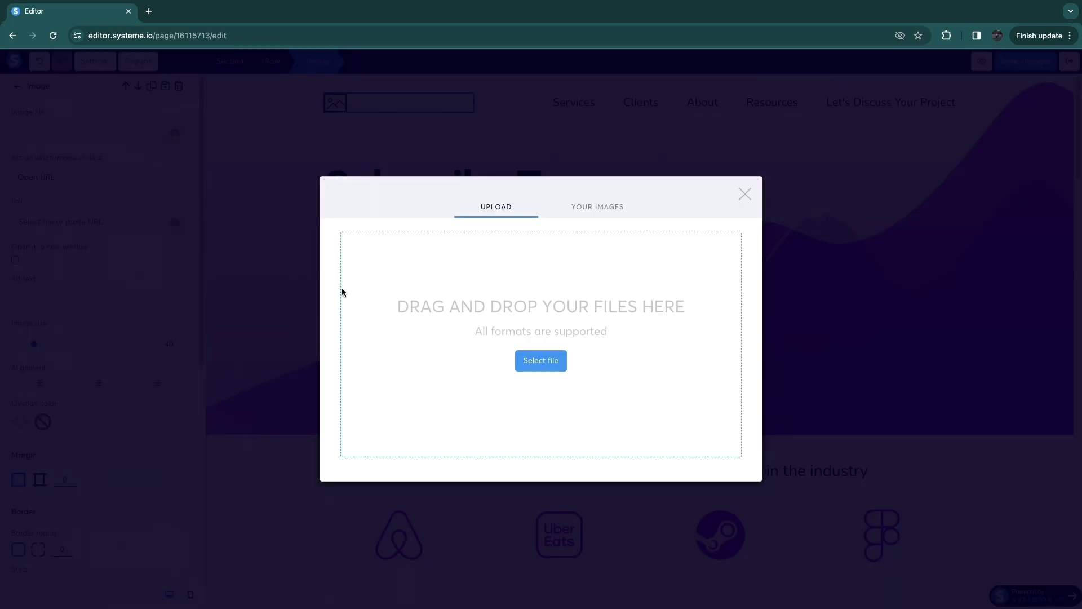
click(531, 363)
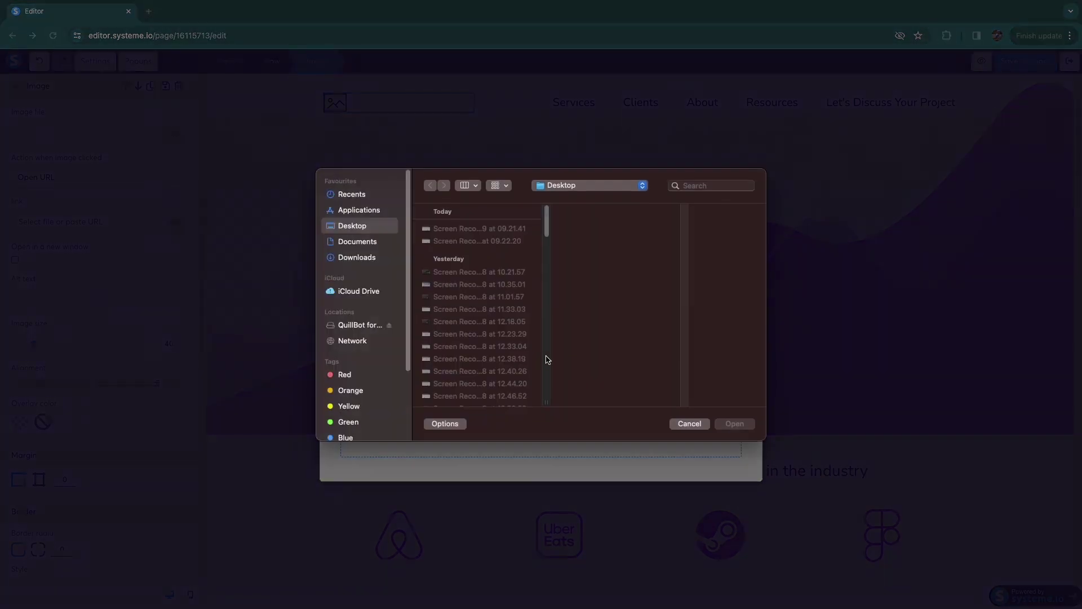
click(362, 256)
scroll(456, 354, up, 1)
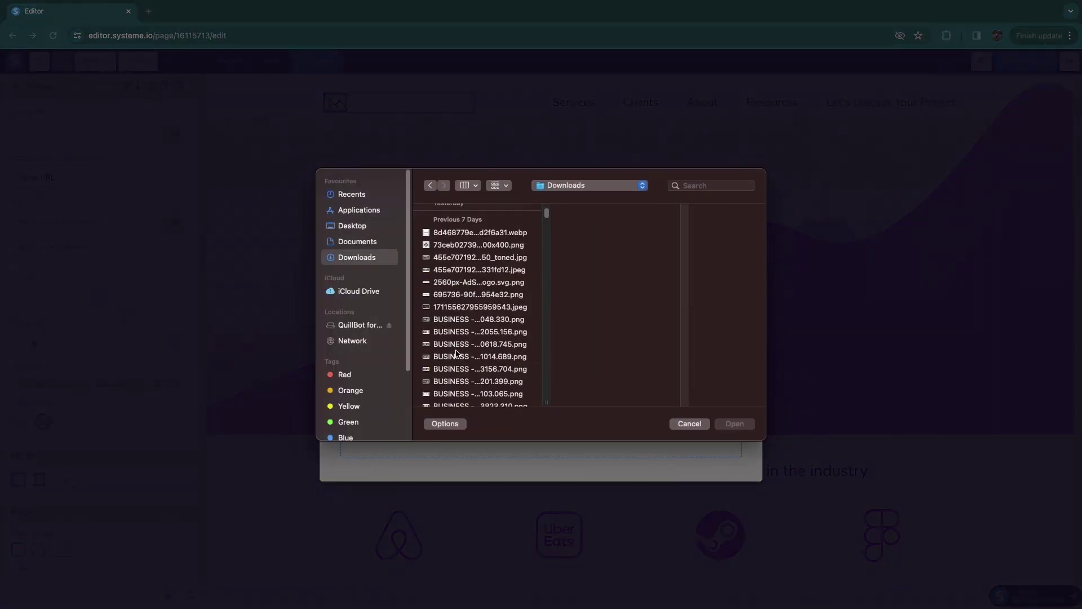
click(478, 245)
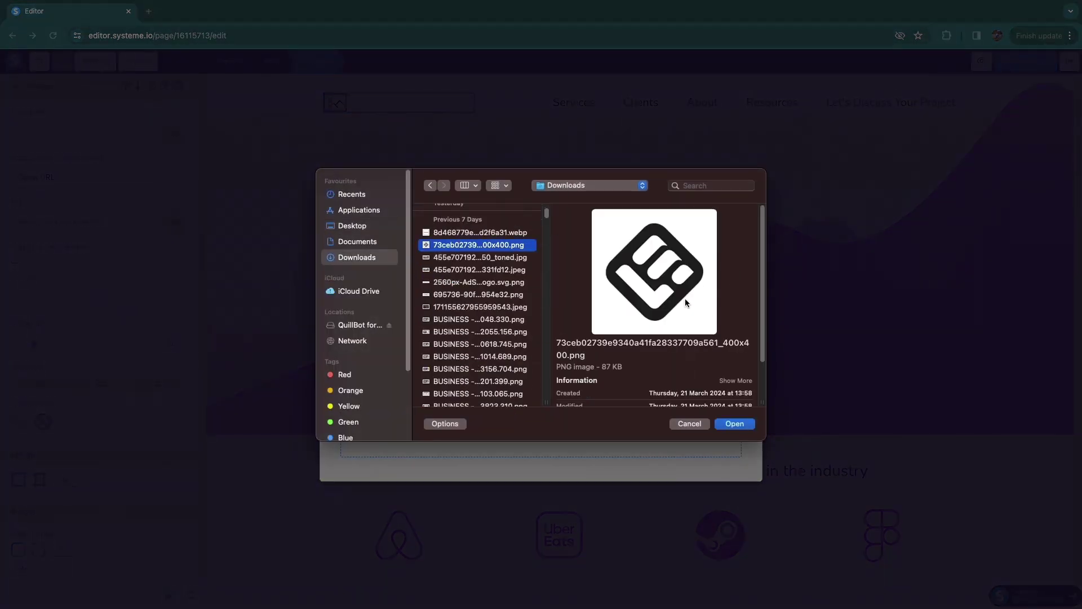
key(Return)
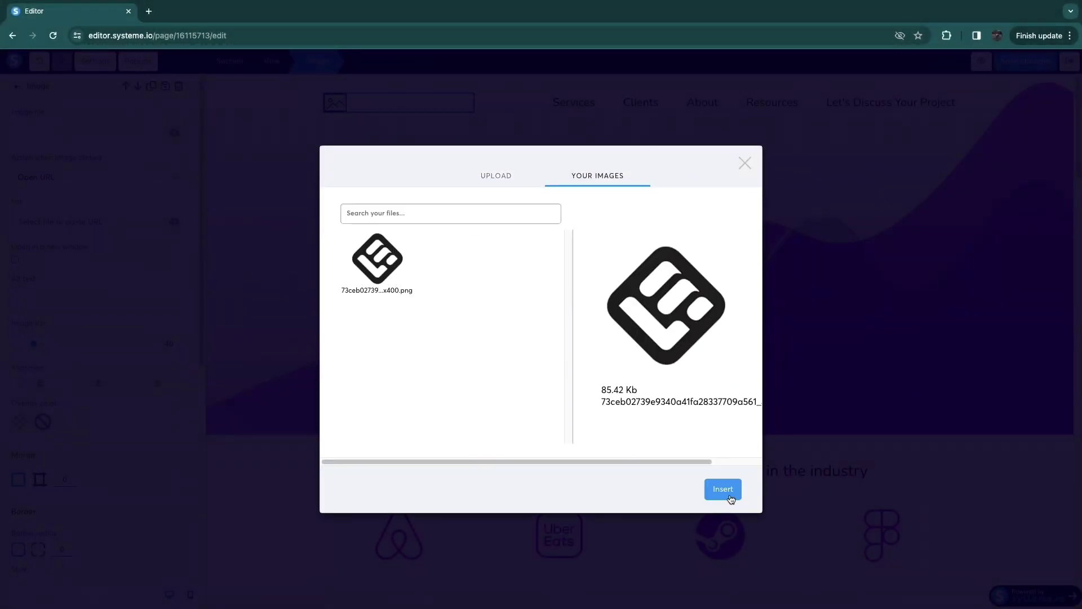
click(724, 489)
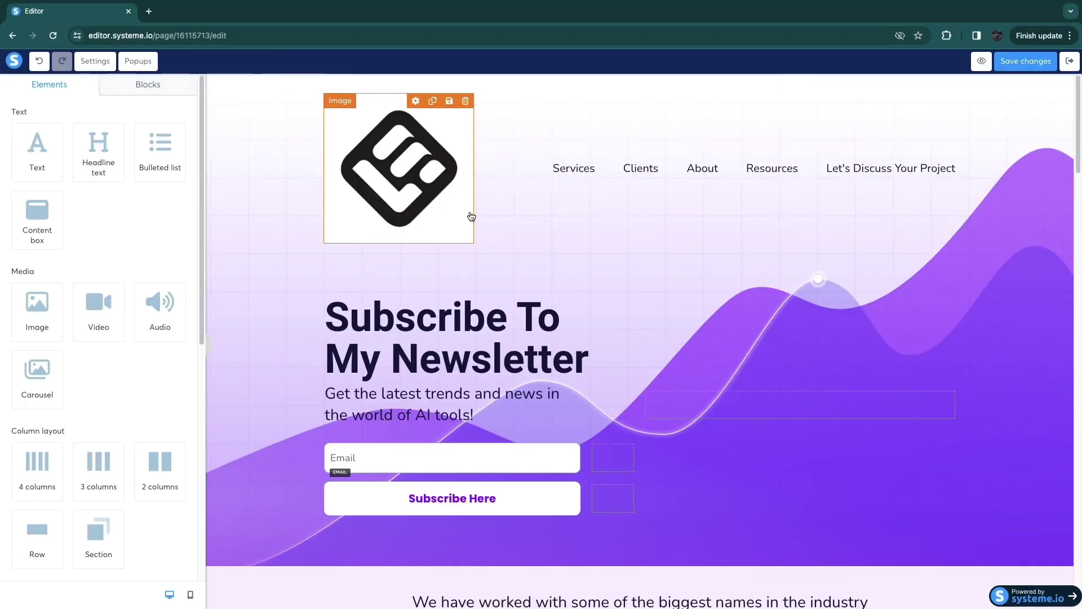
- Shrink the header logo to size 107, keeping its click action set to open a URL
click(424, 159)
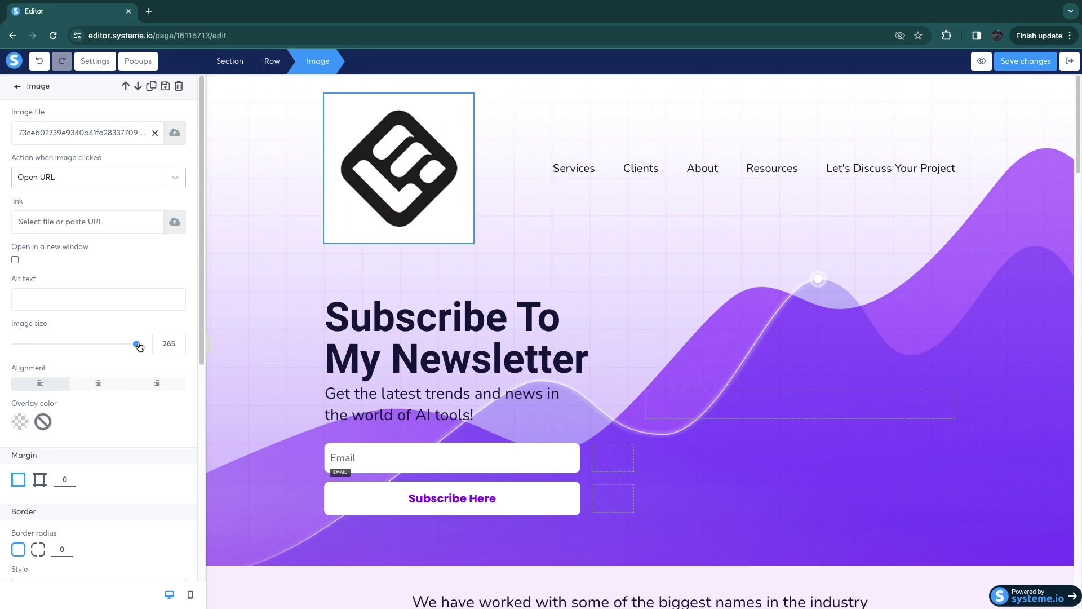
drag(139, 347, 64, 346)
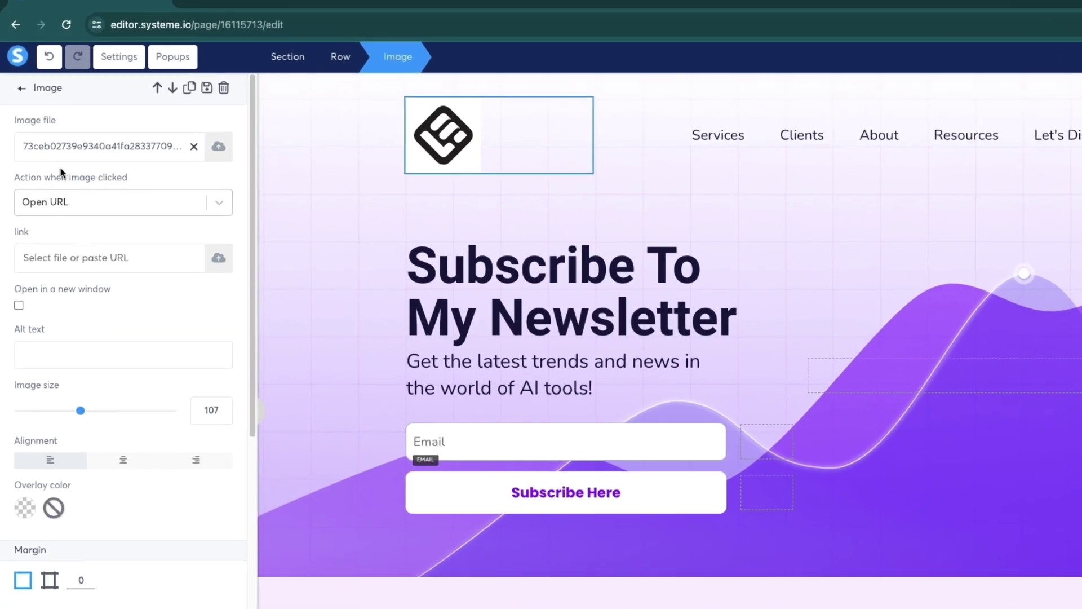
drag(8, 157, 90, 159)
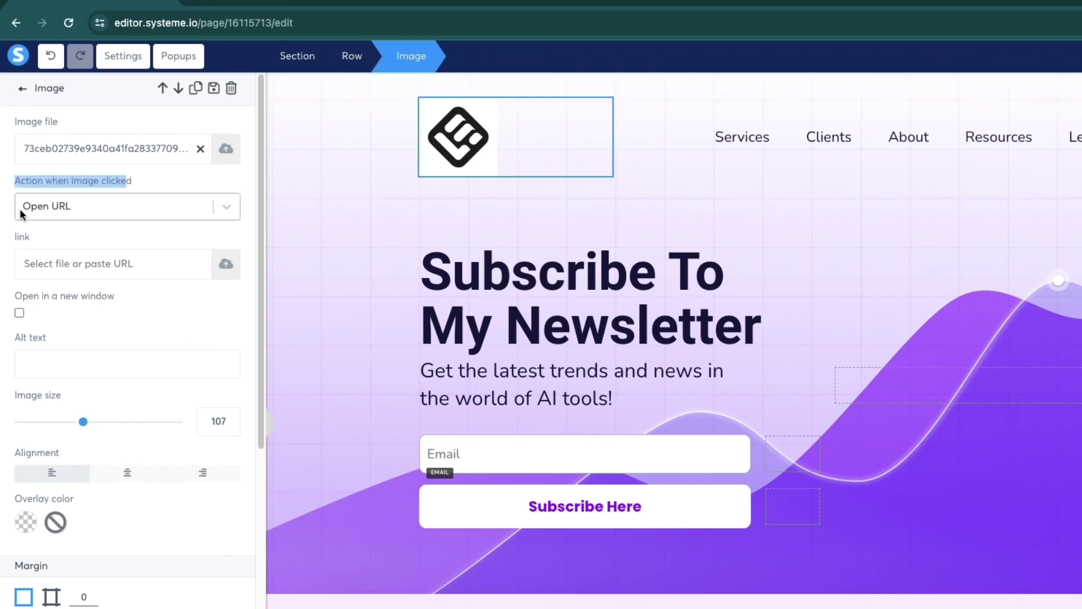
click(58, 206)
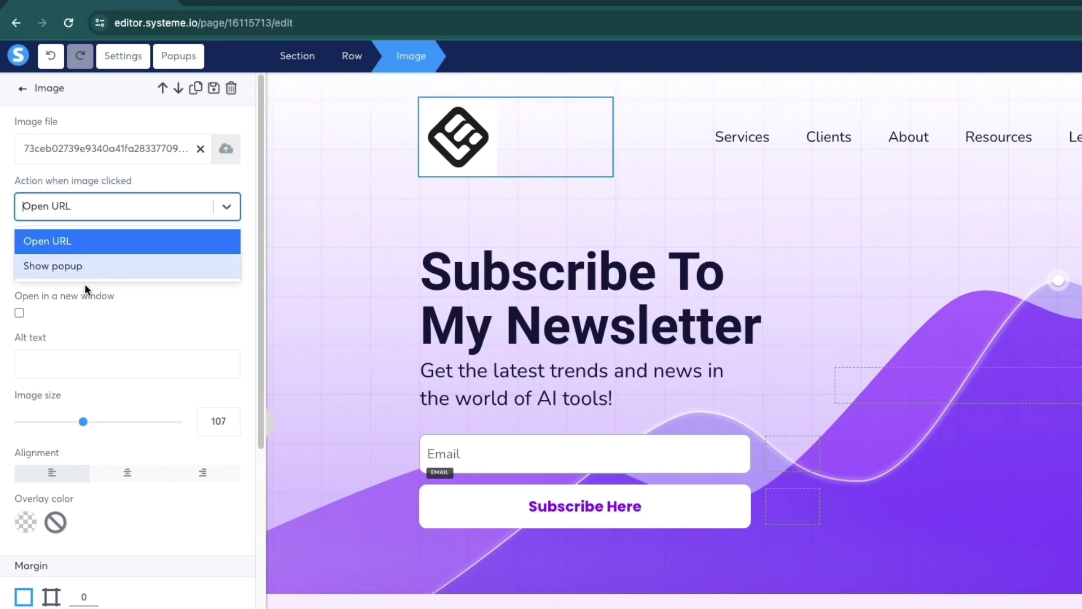
click(124, 324)
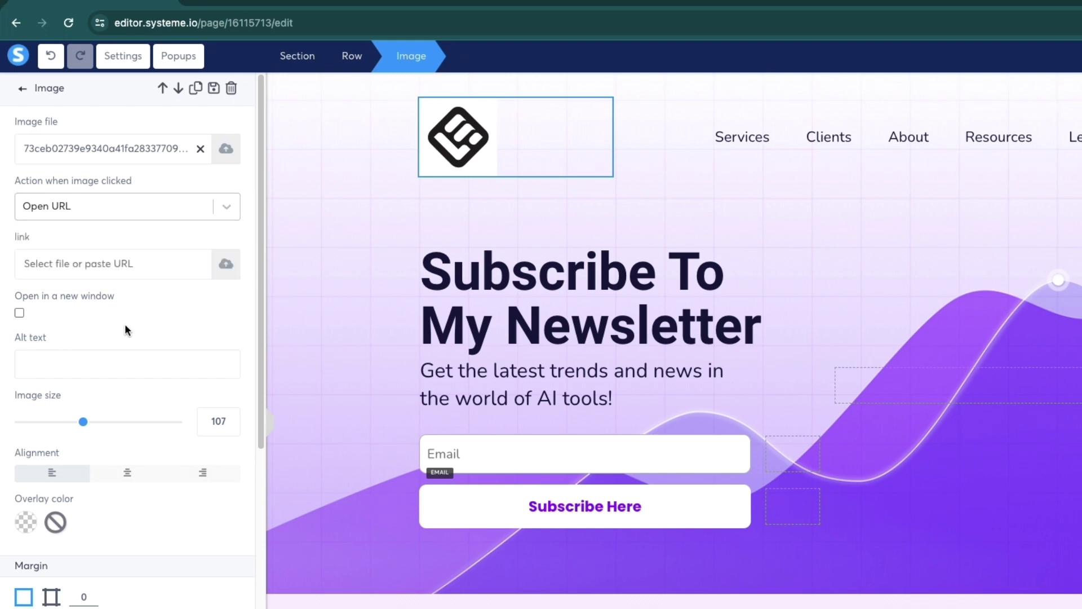
click(343, 219)
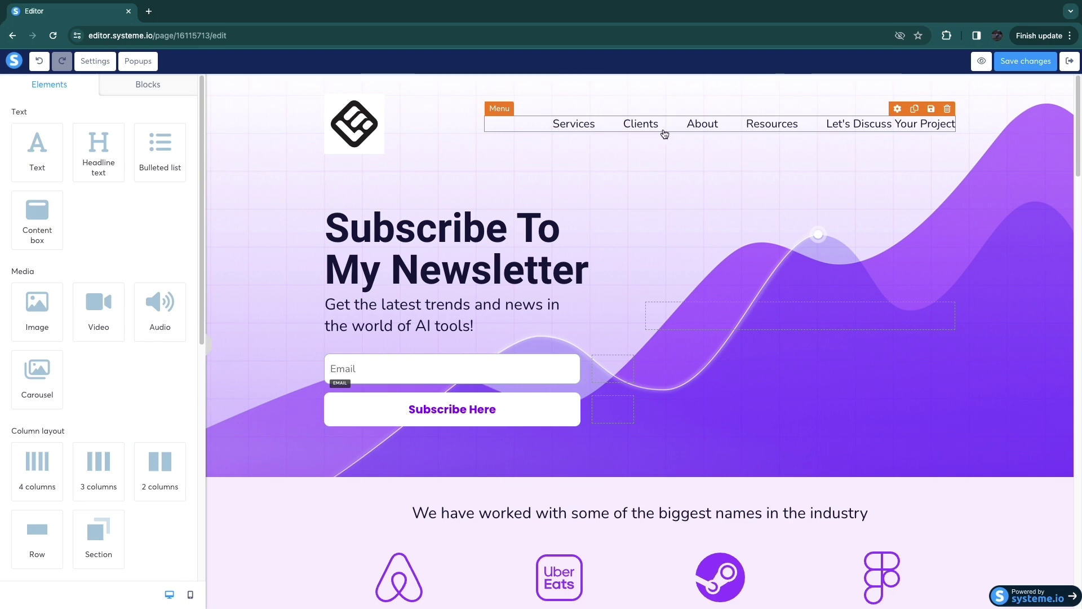
click(887, 129)
click(860, 187)
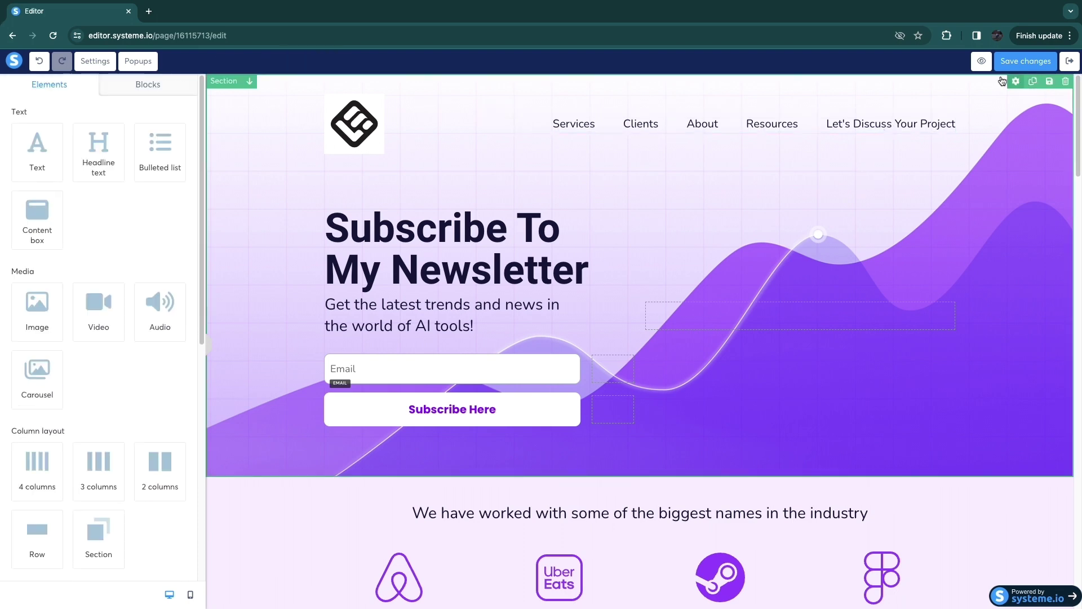
click(983, 61)
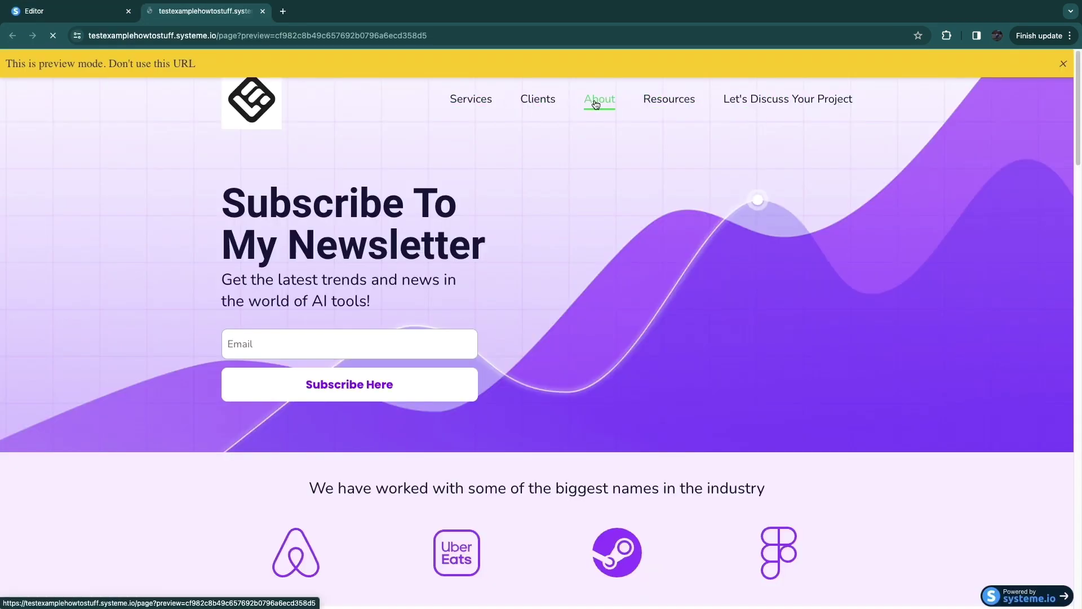
click(546, 100)
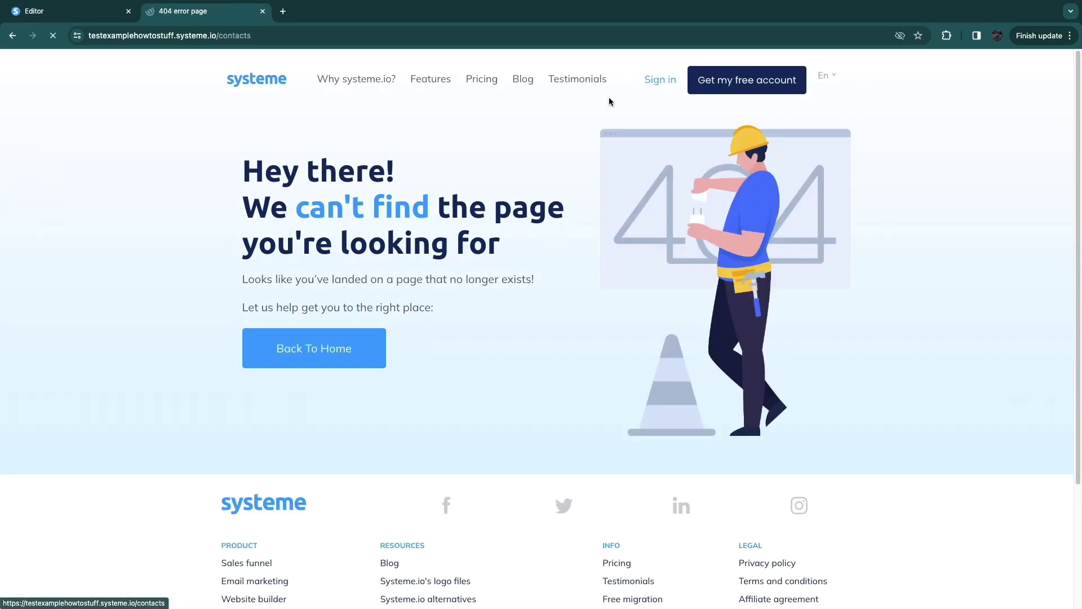
click(263, 11)
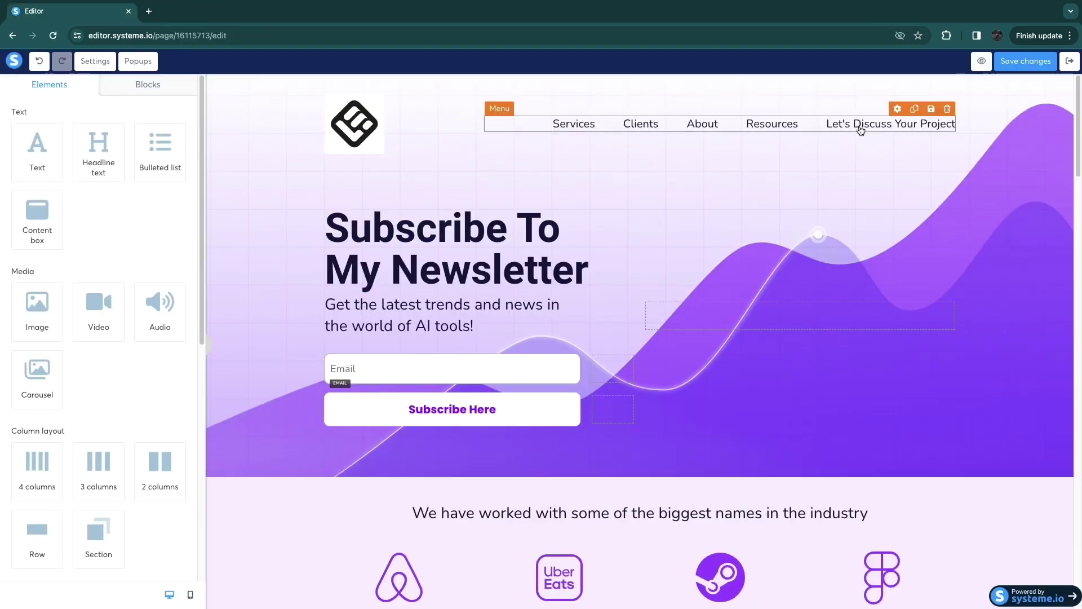
- Delete the header's navigation Menu element, leaving only the logo above the hero
click(947, 109)
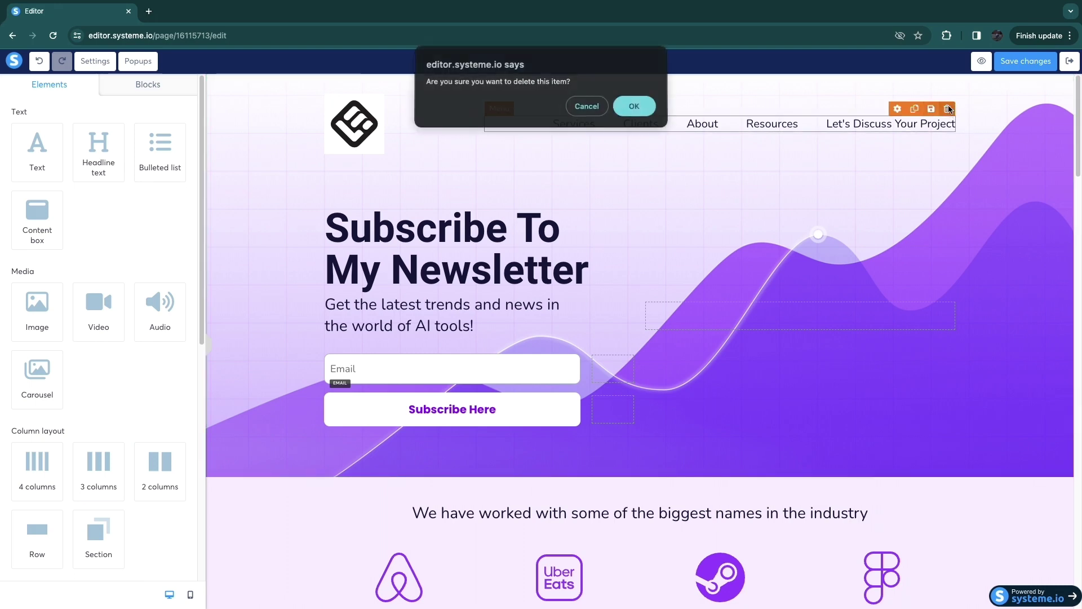
click(640, 111)
scroll(947, 402, down, 1)
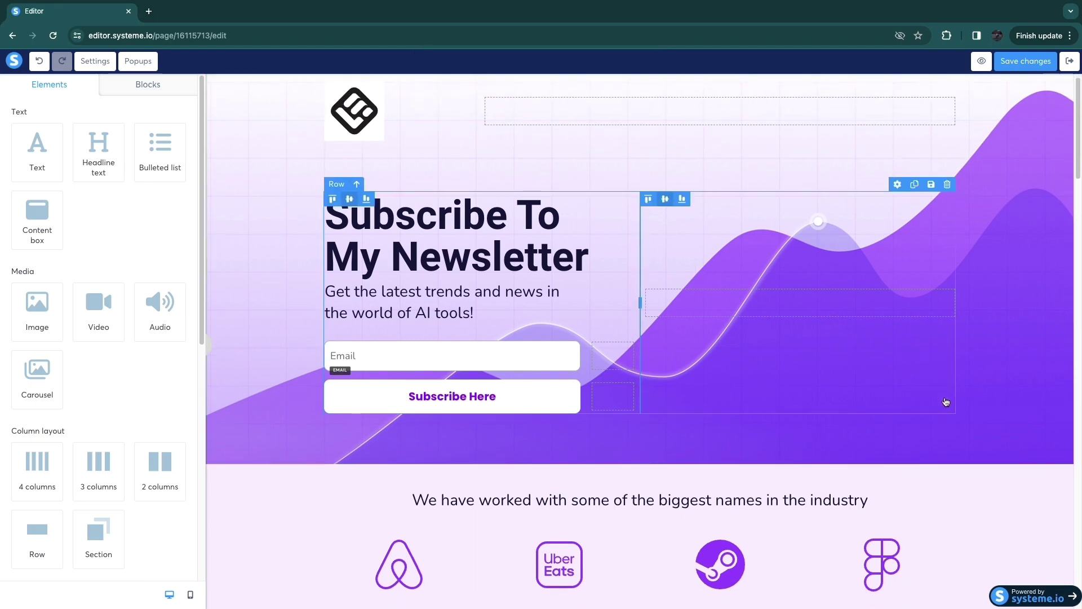
scroll(592, 293, up, 1)
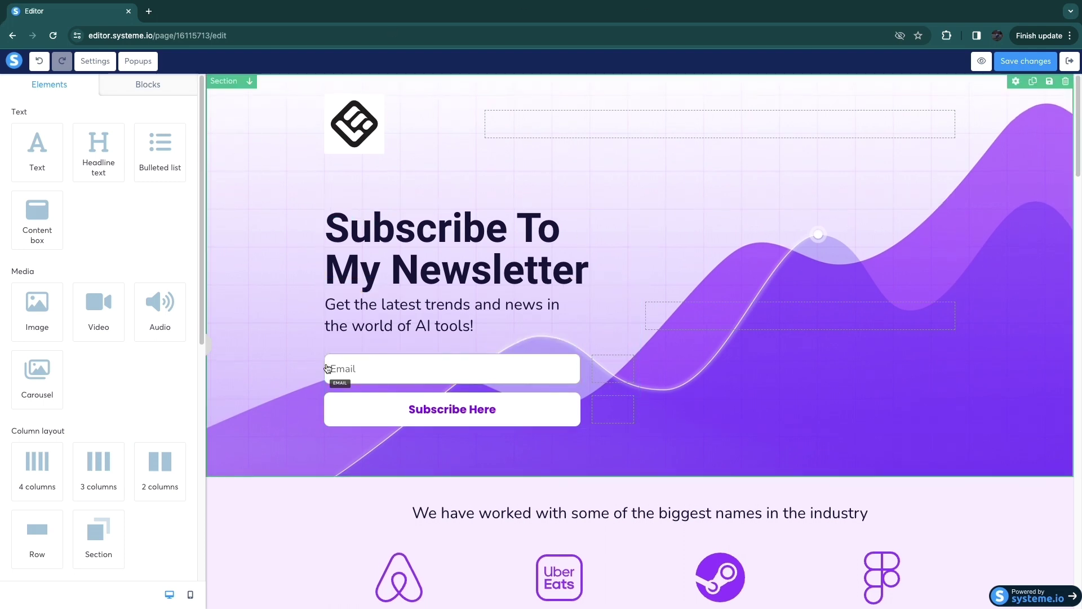
click(248, 202)
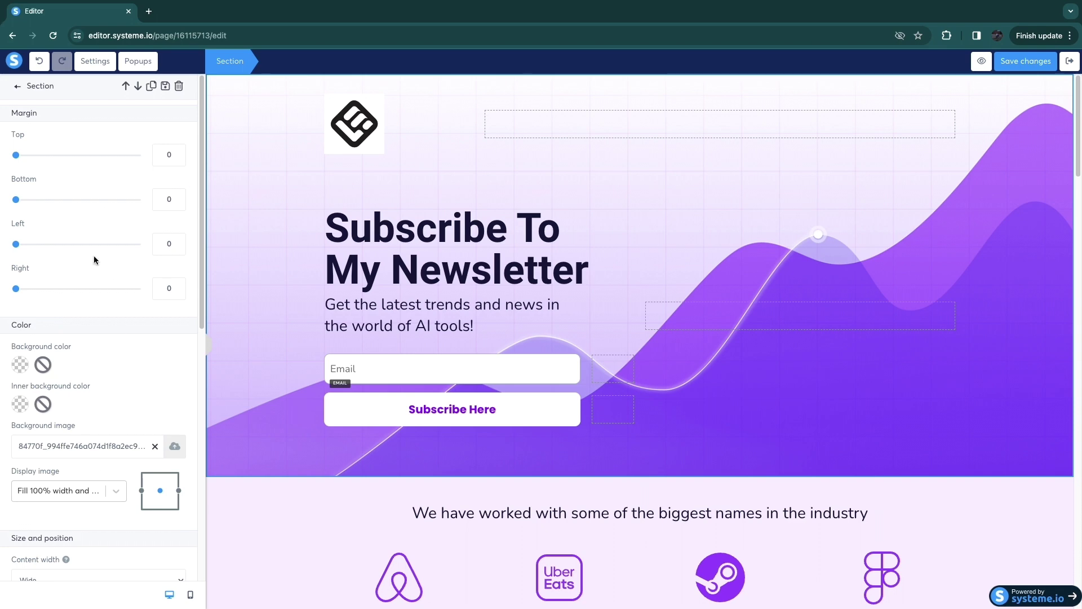
scroll(29, 361, down, 3)
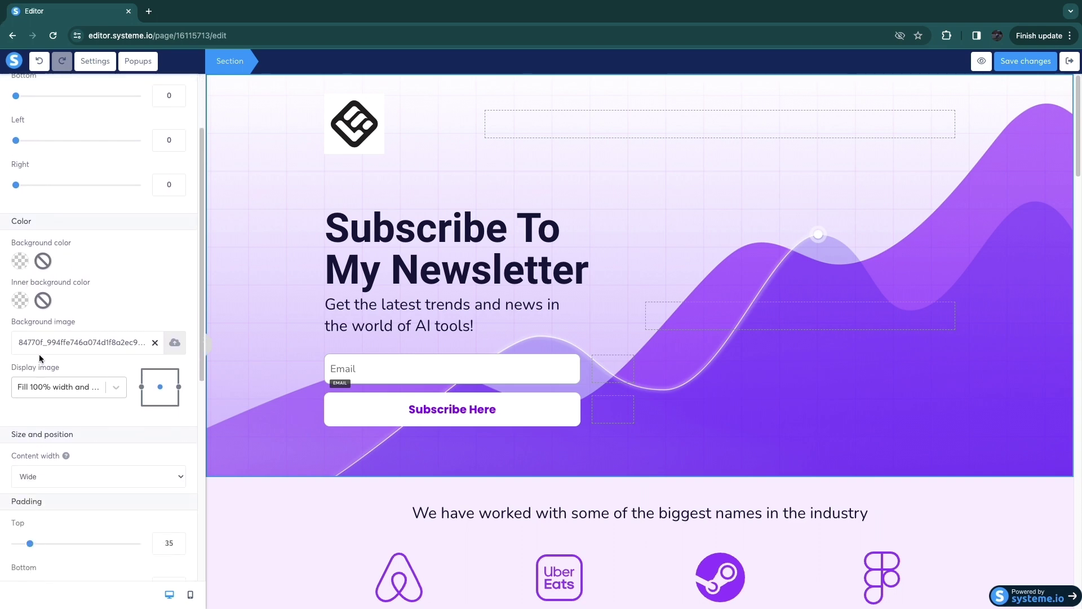
scroll(38, 354, up, 2)
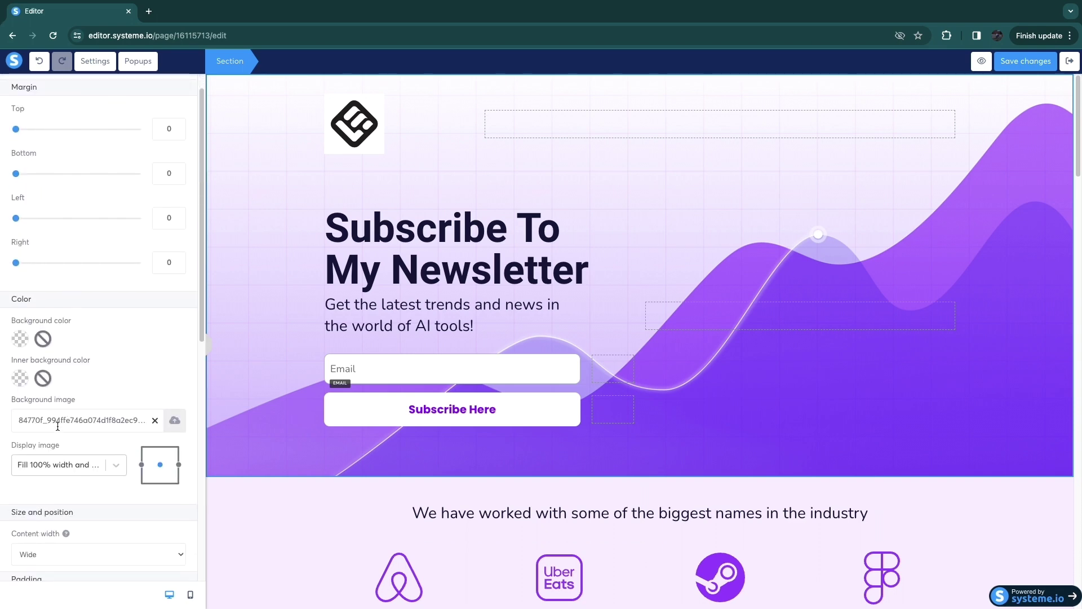
scroll(59, 424, down, 1)
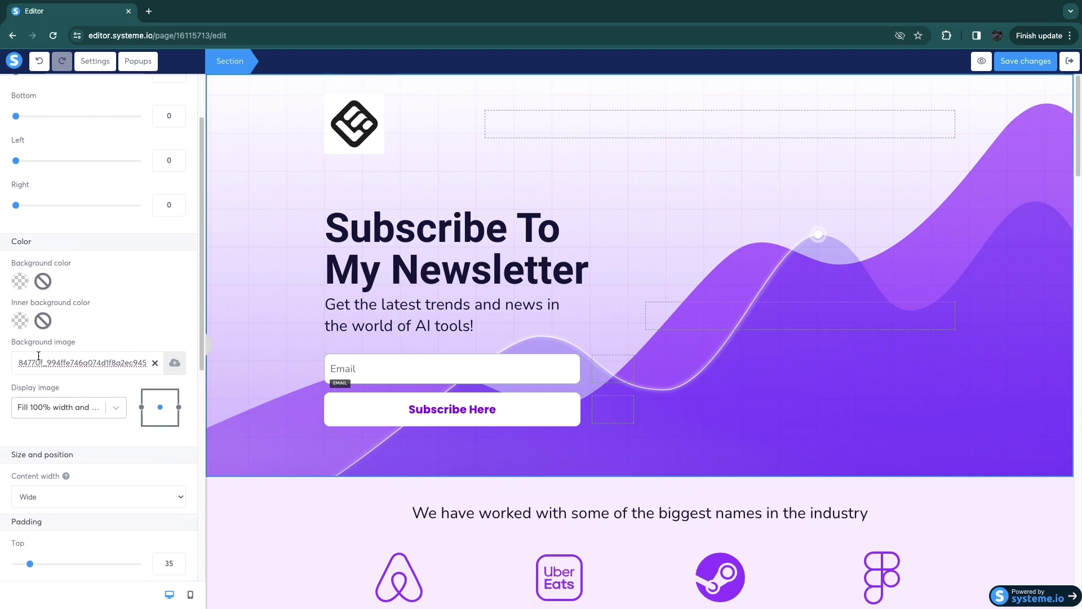
scroll(45, 366, down, 2)
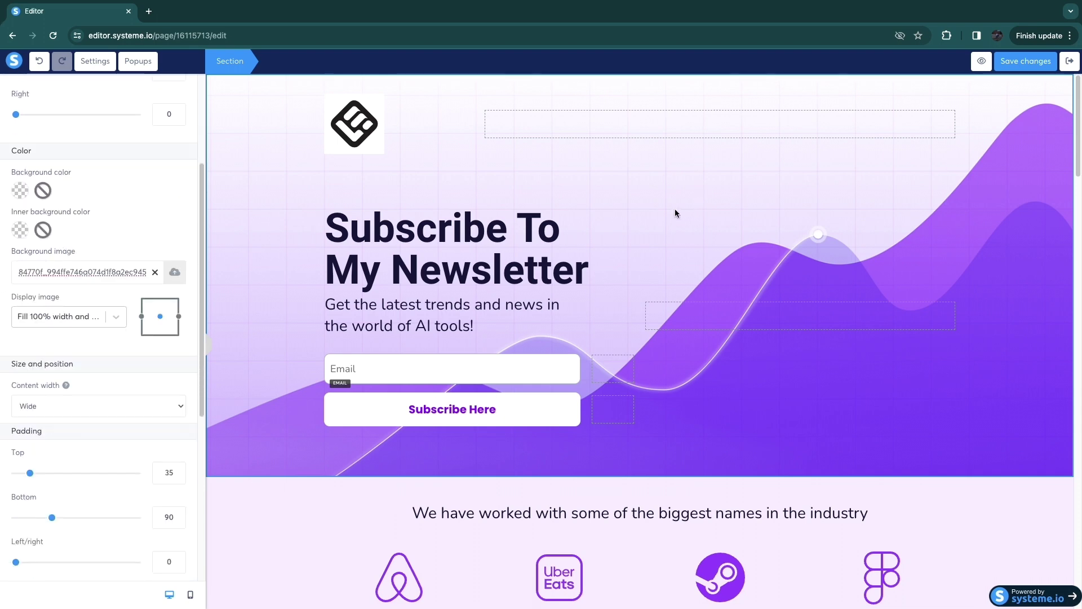
click(391, 370)
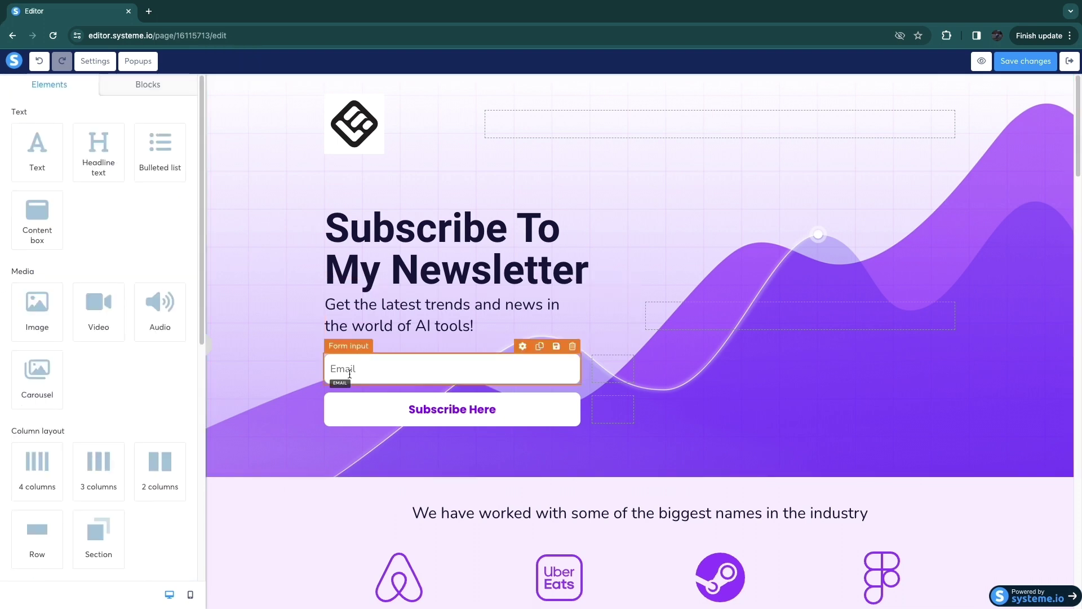